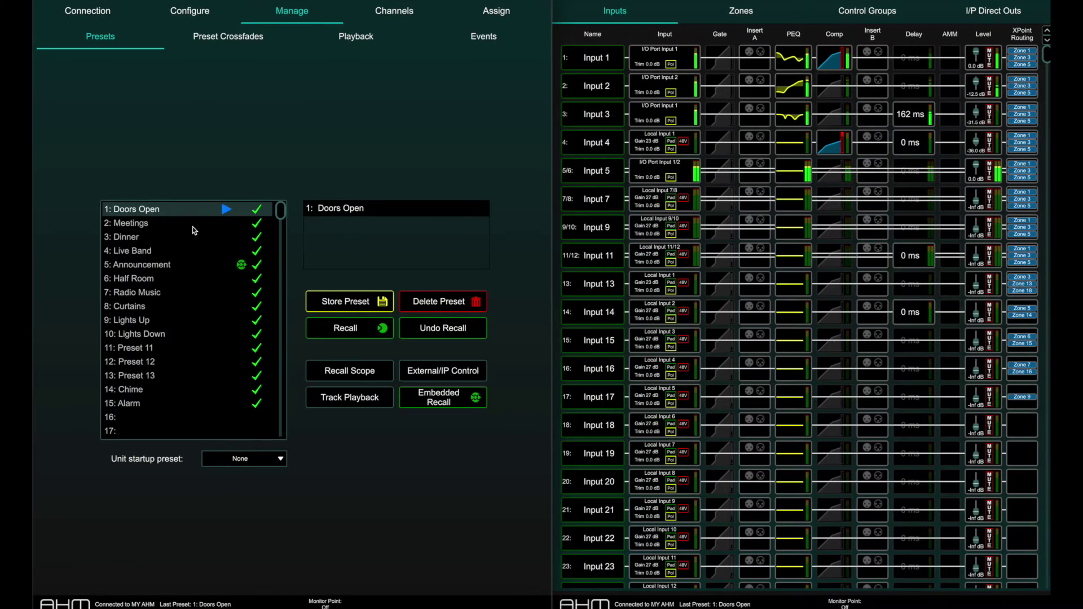
Recall preset 2, Meetings, and check Input 4's source, gain and trim settings.
click(178, 223)
click(345, 327)
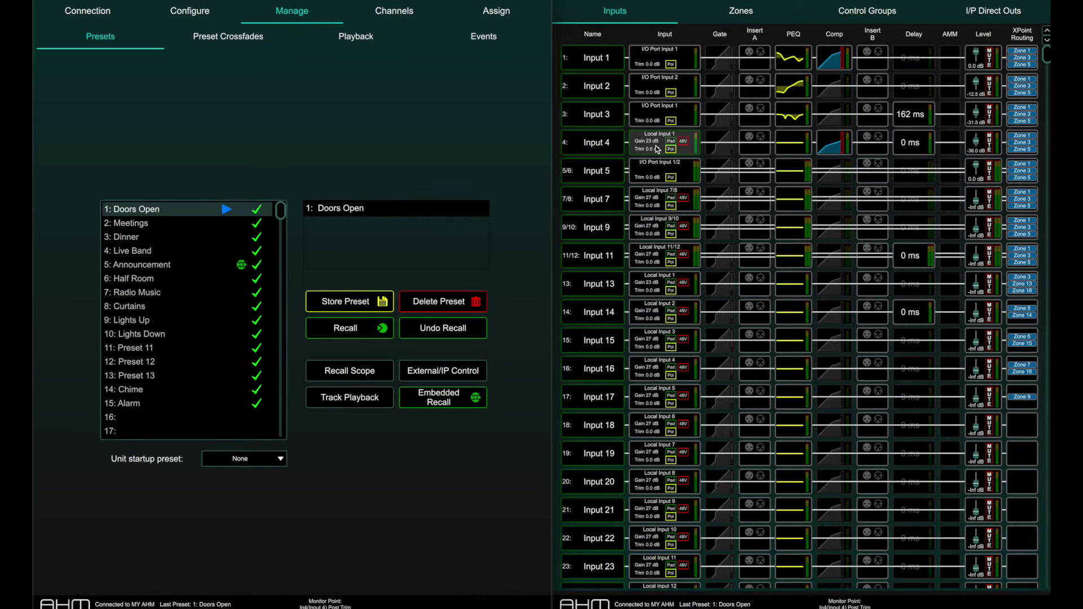
click(655, 145)
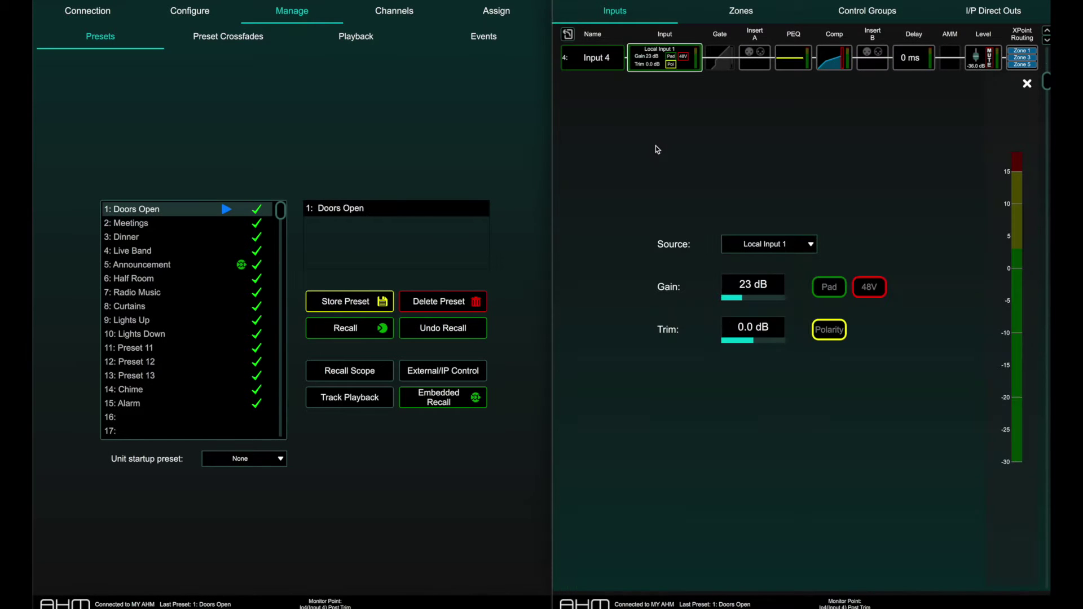
click(179, 223)
click(345, 329)
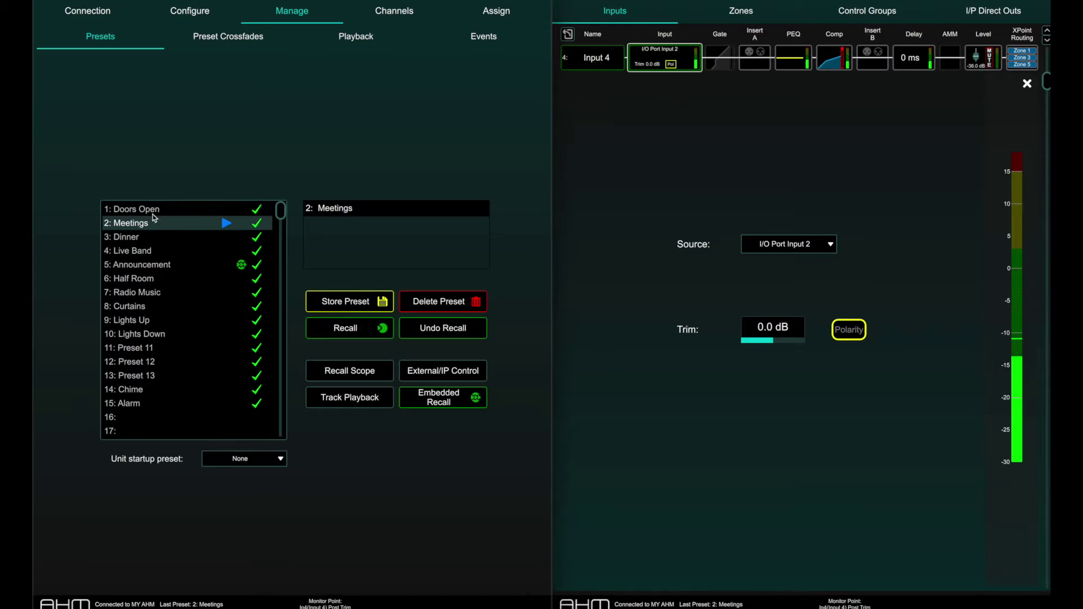
Recall the Doors Open and Announcement presets, then view the playback track list.
click(151, 212)
click(345, 329)
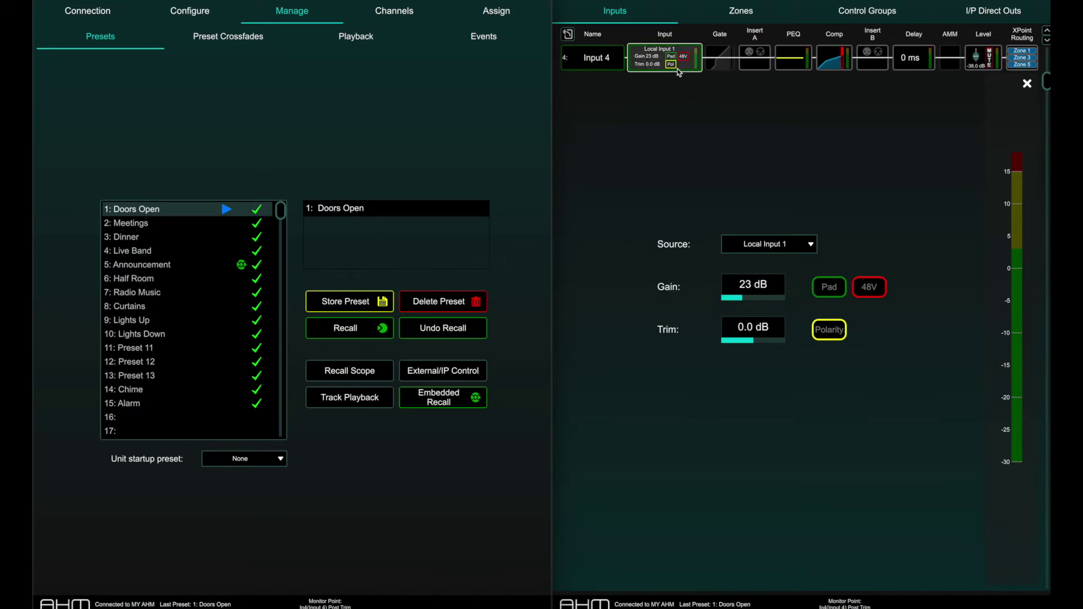
click(140, 265)
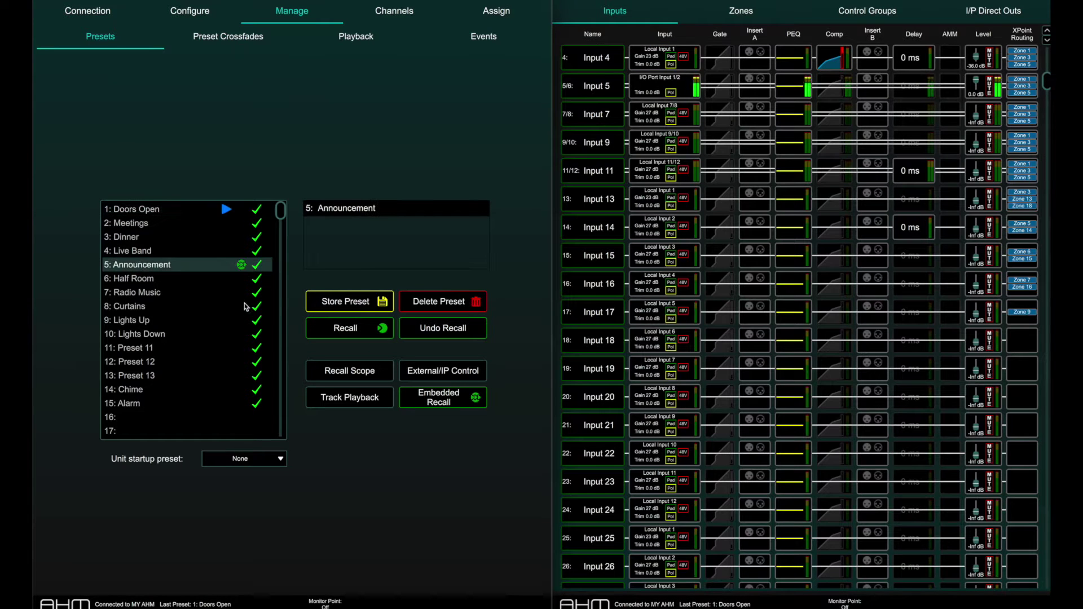
click(320, 327)
click(342, 48)
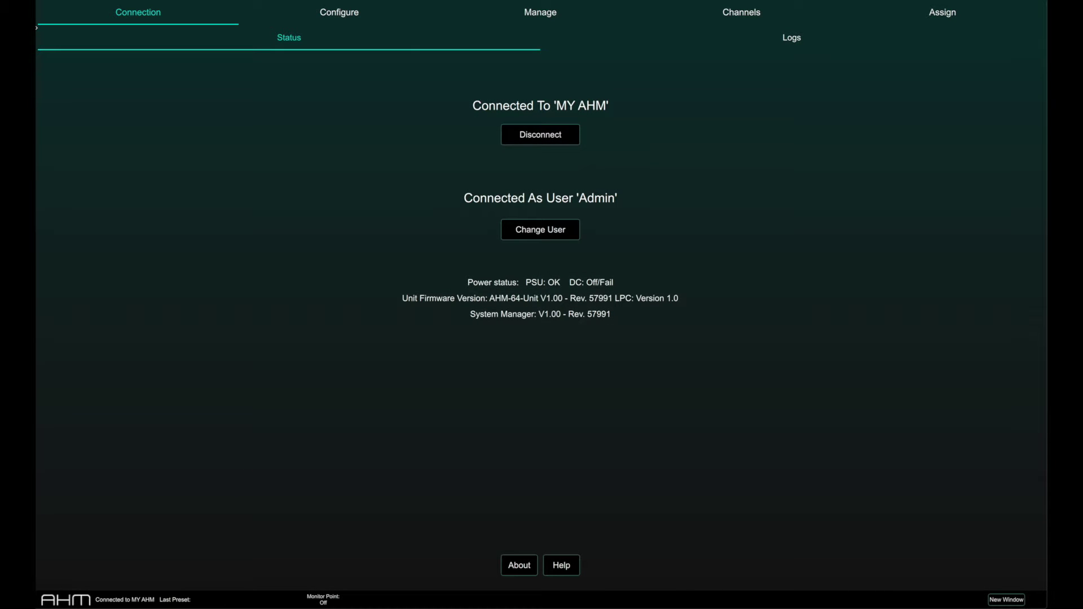
Show the Manage section's Presets page listing presets 1–15.
click(483, 13)
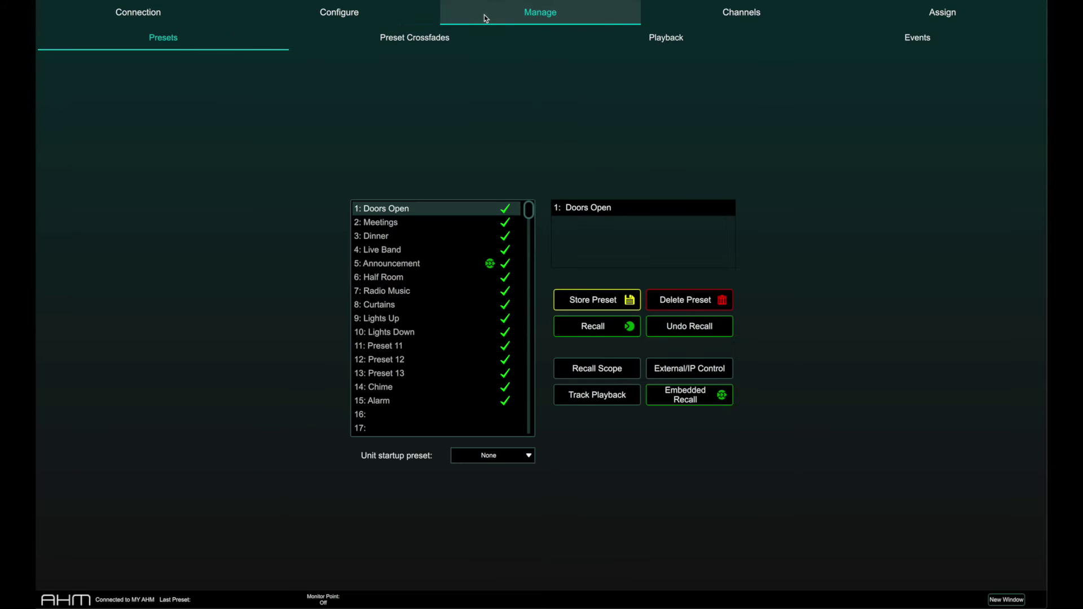
click(234, 39)
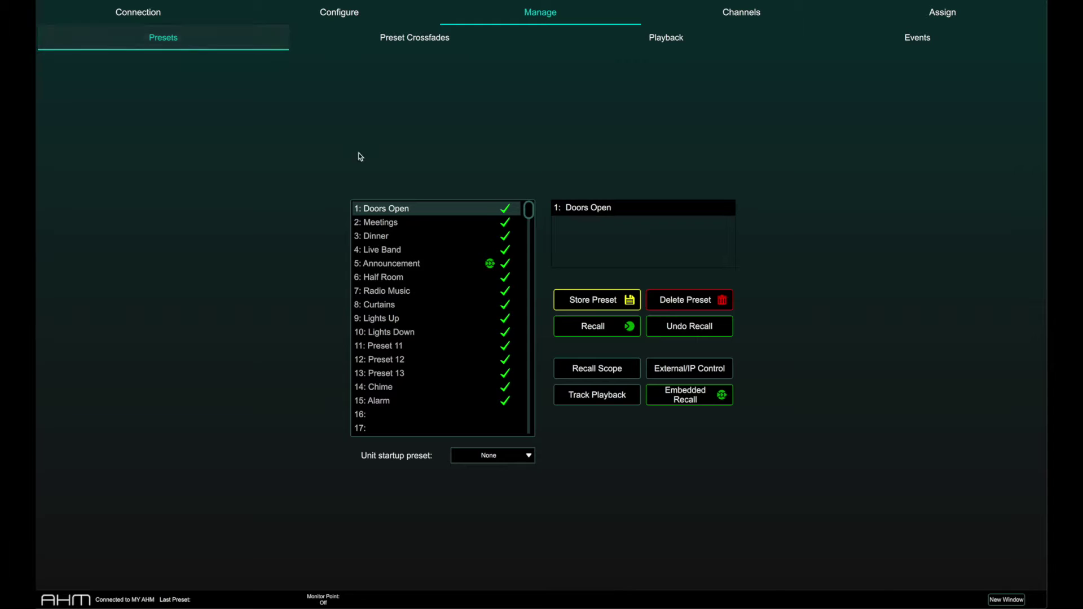
Set Doors Open's recall scope to All Items except PEQ on Inputs 9-16.
click(582, 368)
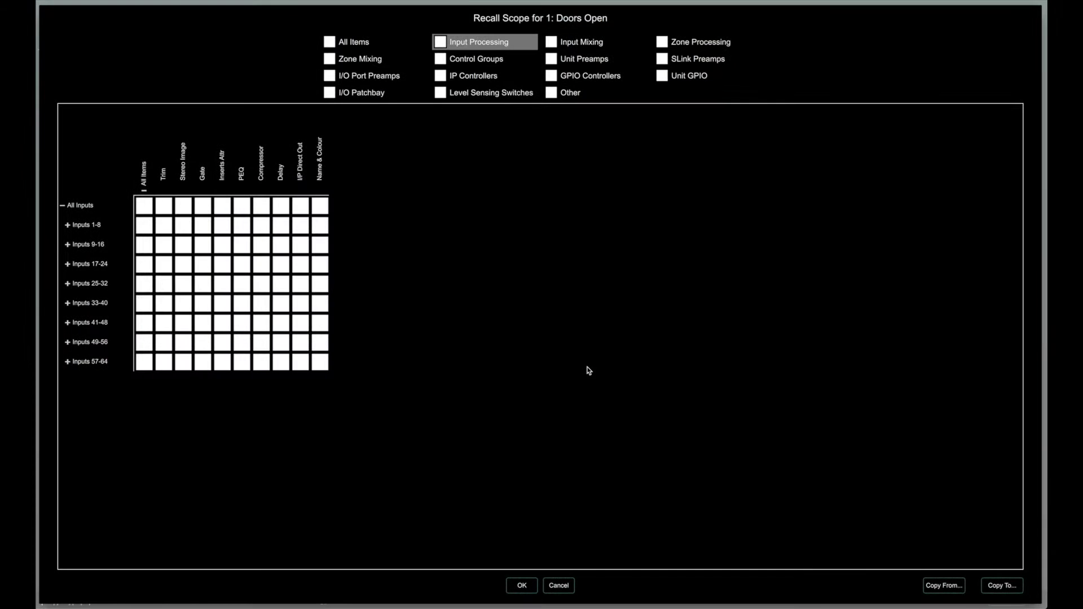
click(332, 44)
click(185, 226)
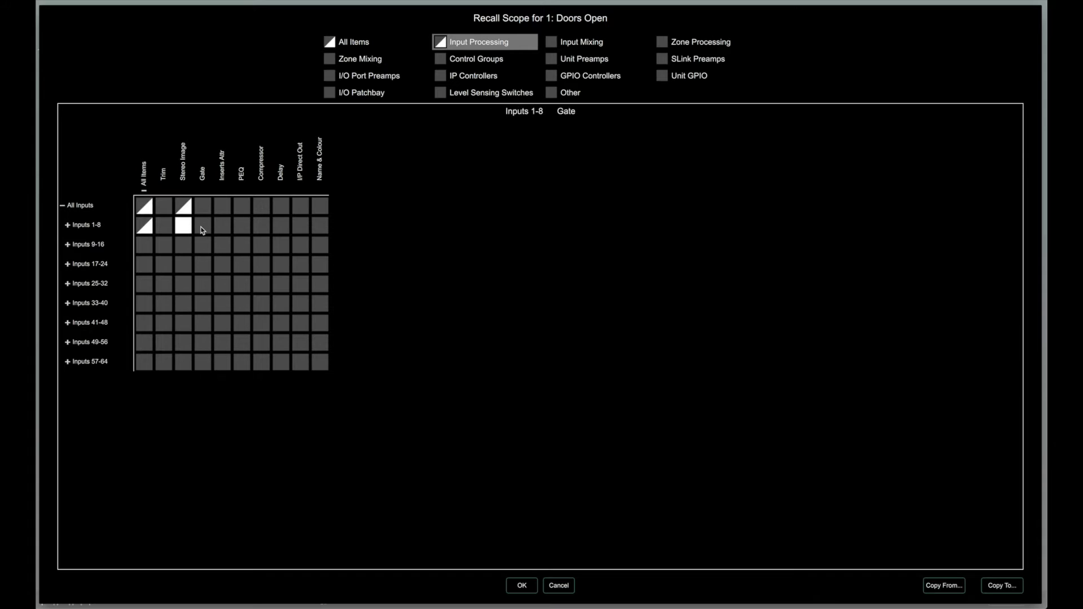
click(203, 226)
click(222, 225)
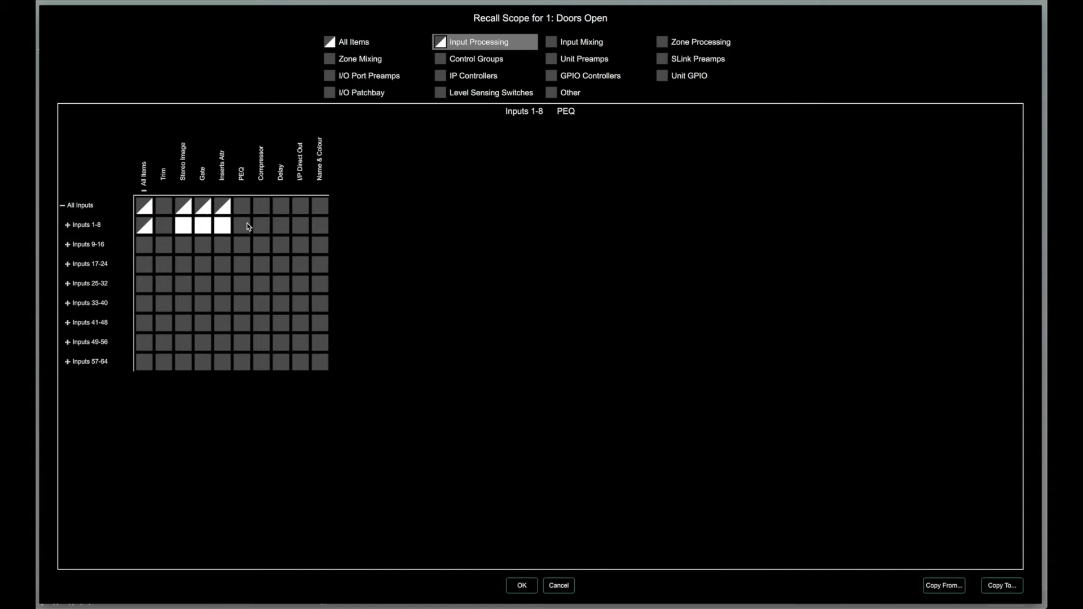
click(243, 226)
click(335, 61)
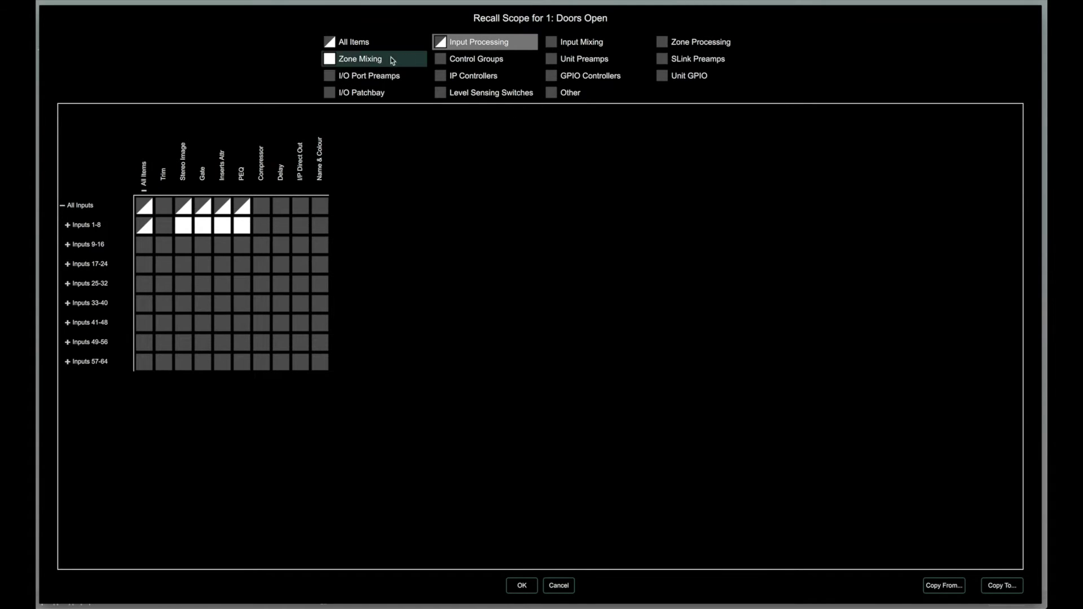
click(442, 61)
click(329, 43)
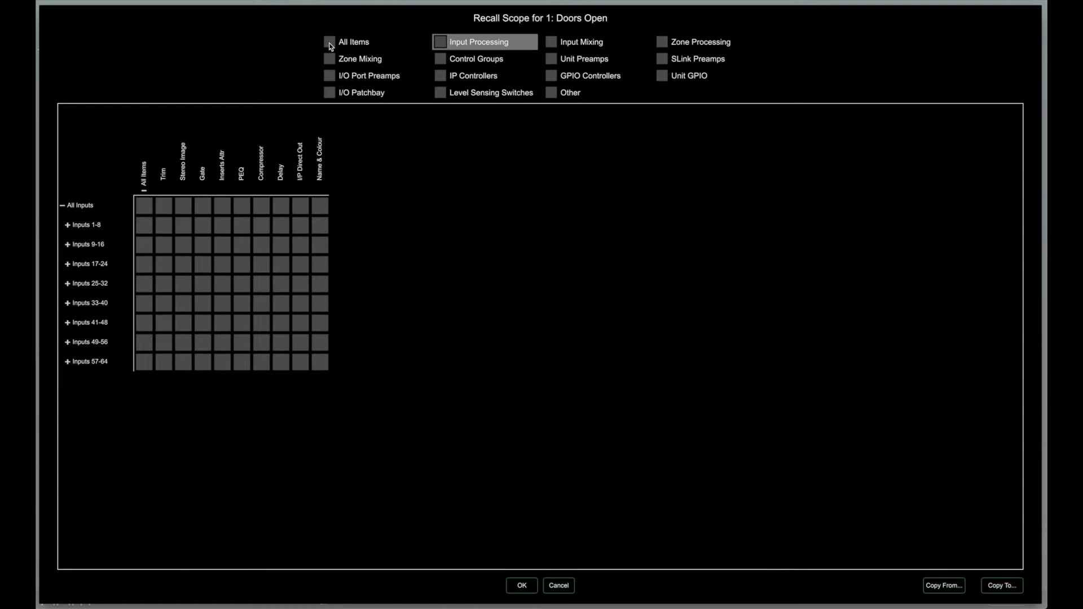
click(329, 43)
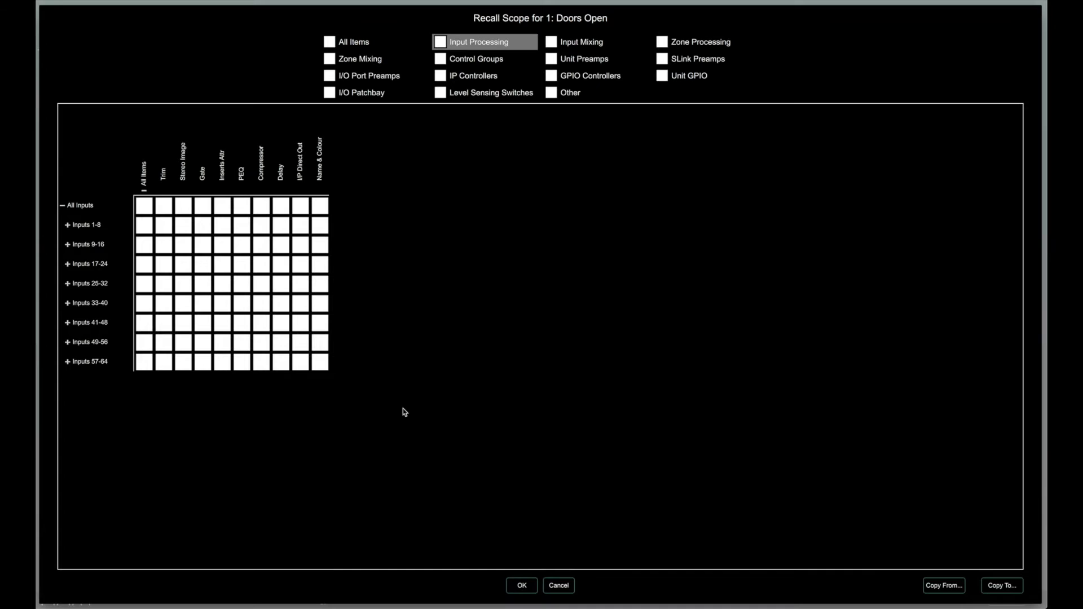
click(239, 242)
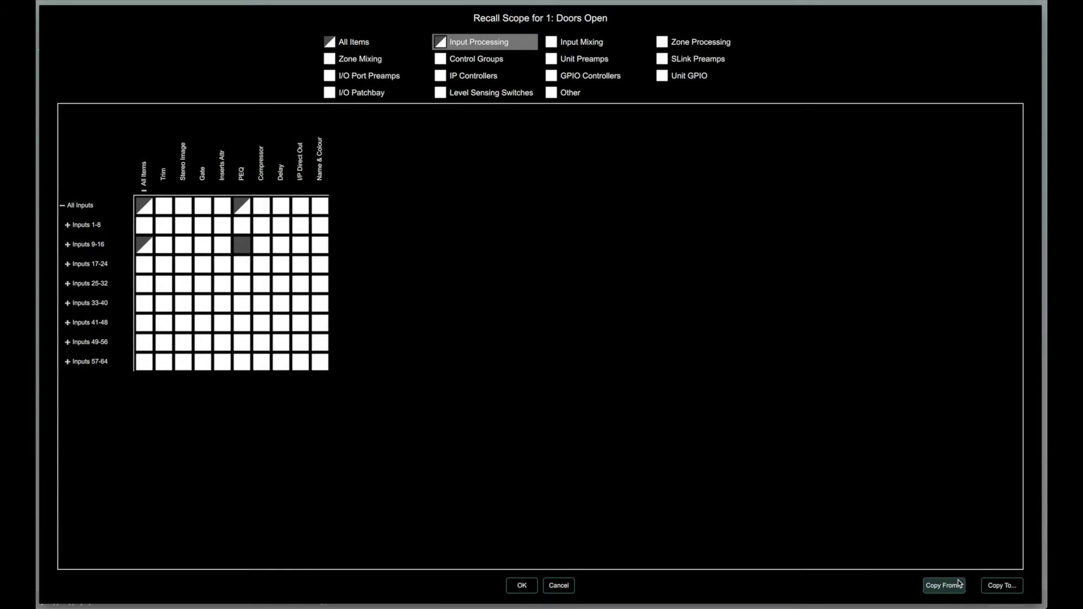
Copy the Doors Open recall scope to Preset 11 and save it.
click(1002, 586)
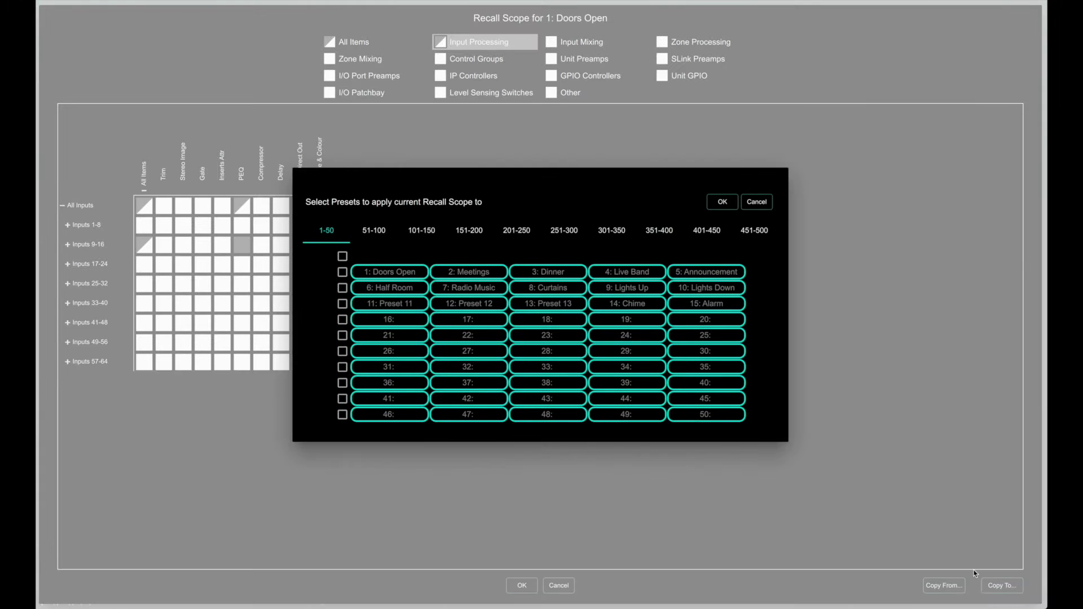
click(403, 303)
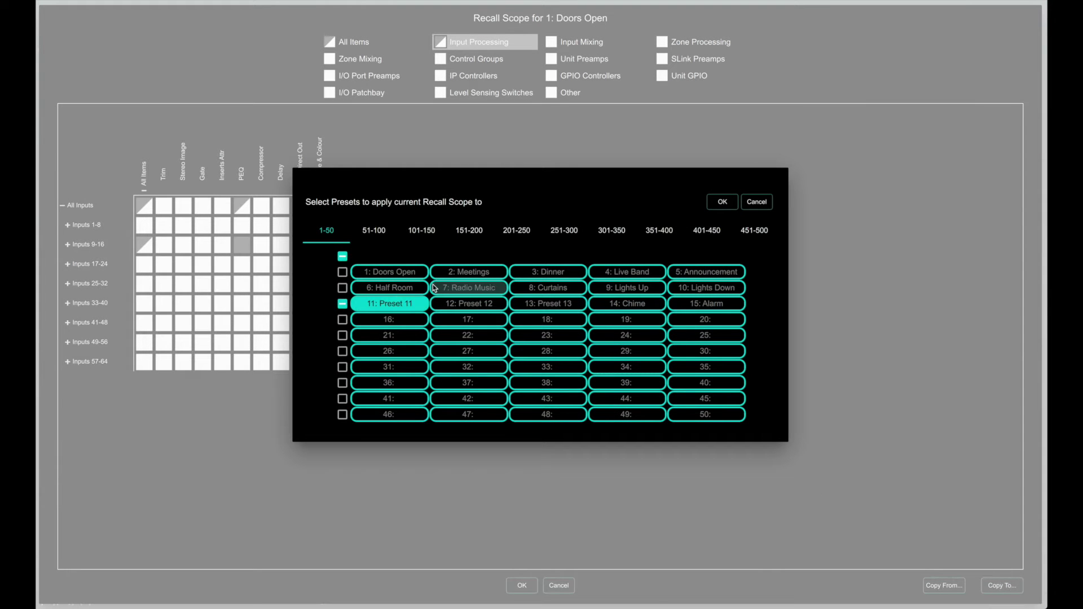
click(723, 201)
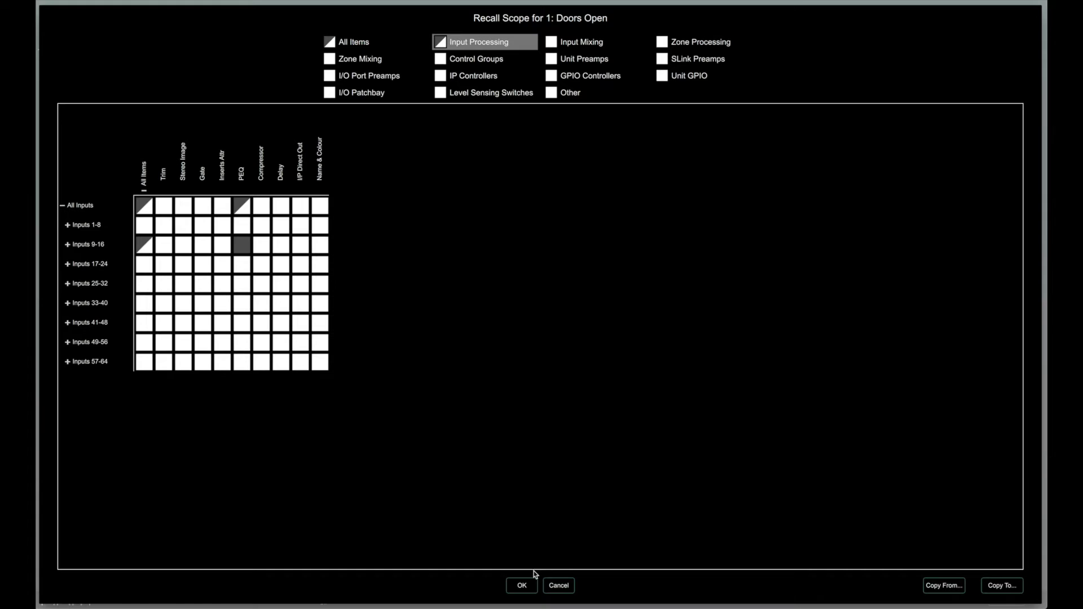
click(521, 586)
mouse_move(531, 217)
mouse_down()
mouse_move(535, 273)
mouse_move(537, 210)
mouse_up()
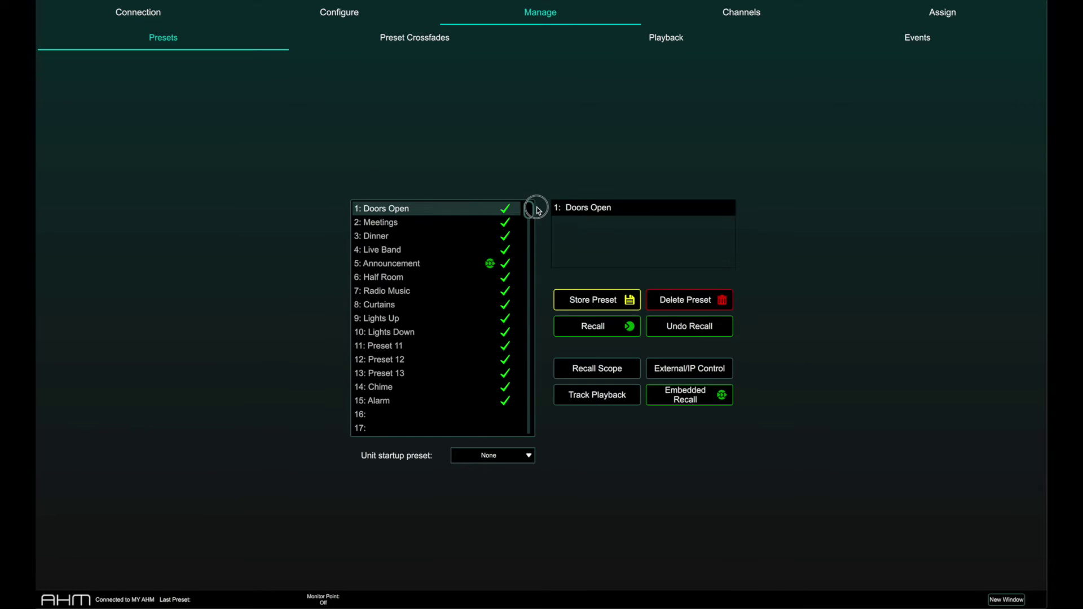
click(429, 265)
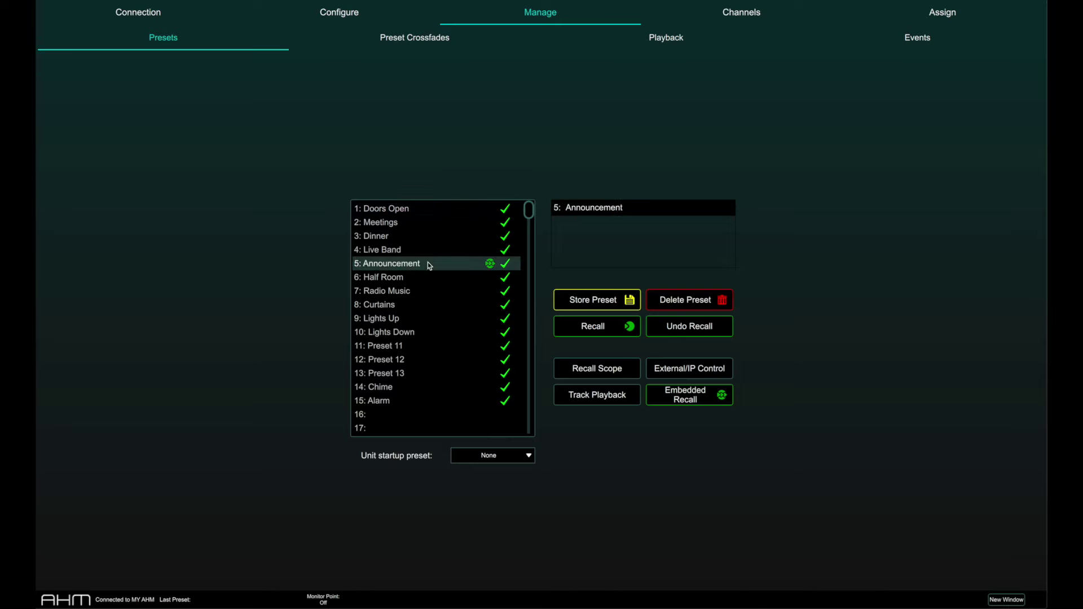
click(677, 403)
click(354, 224)
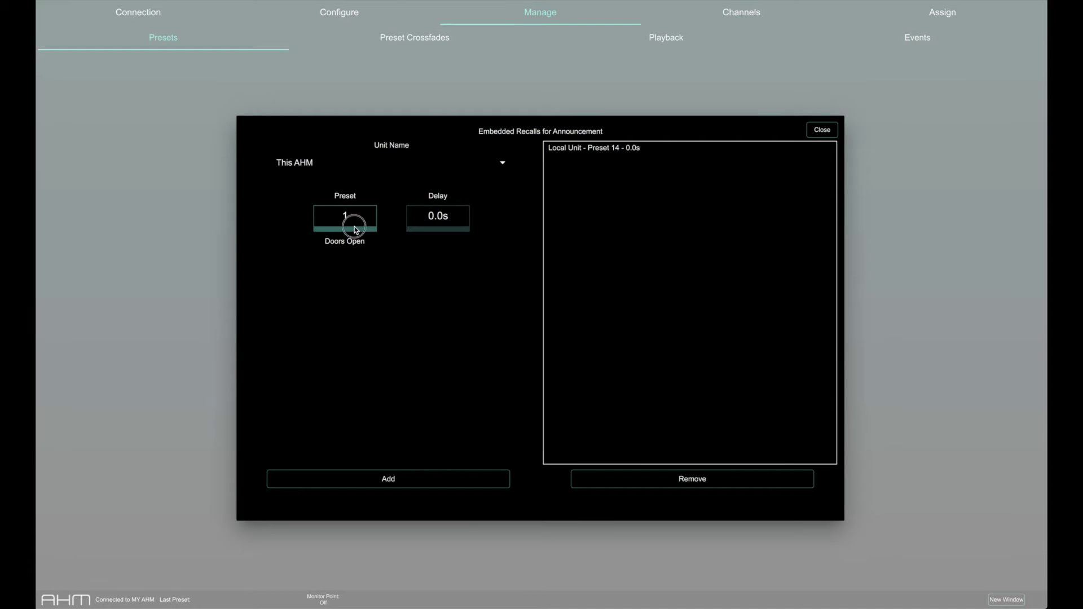
click(611, 151)
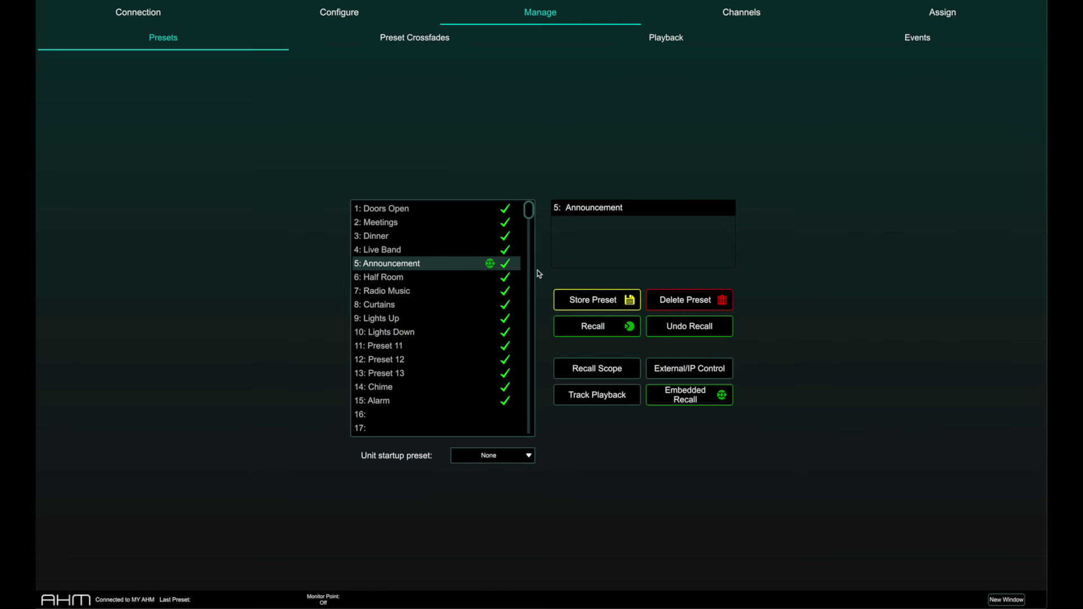
Set preset 15 Alarm's track playback to 9: 4..wav.
click(400, 401)
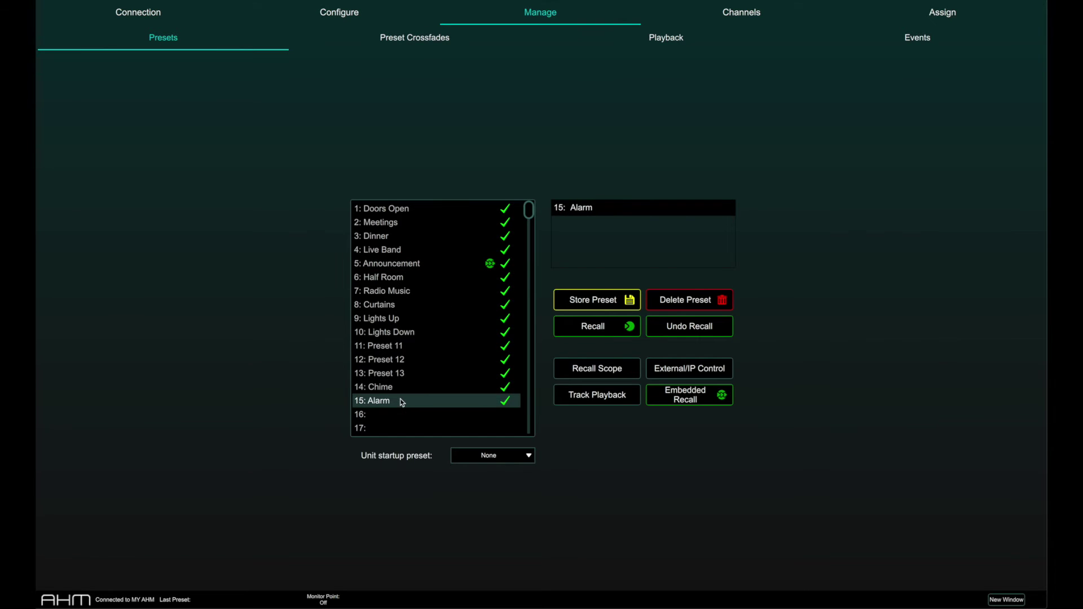
click(572, 393)
click(553, 296)
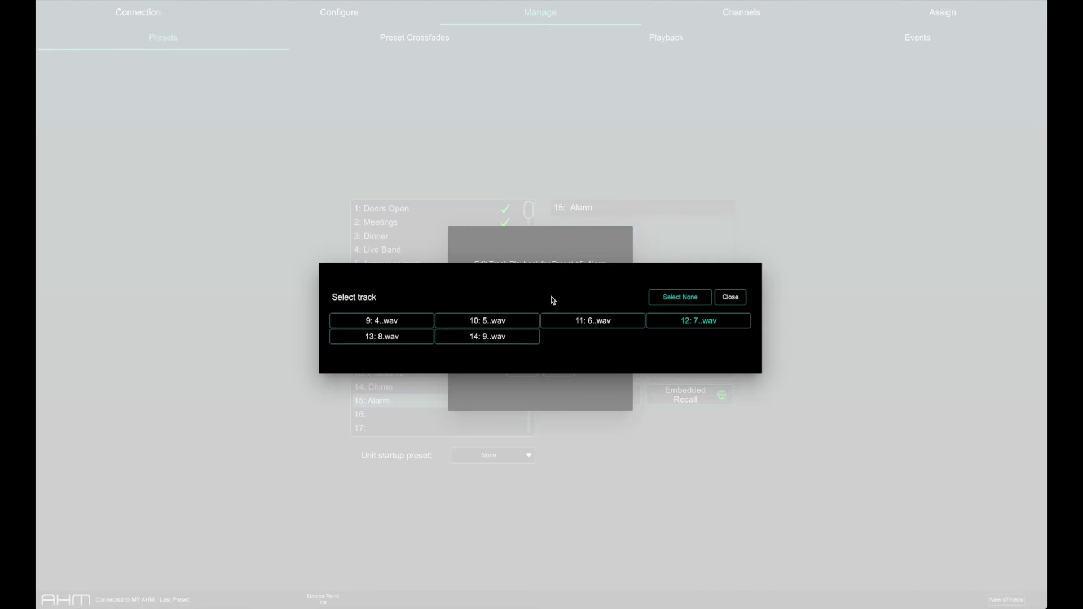
click(419, 321)
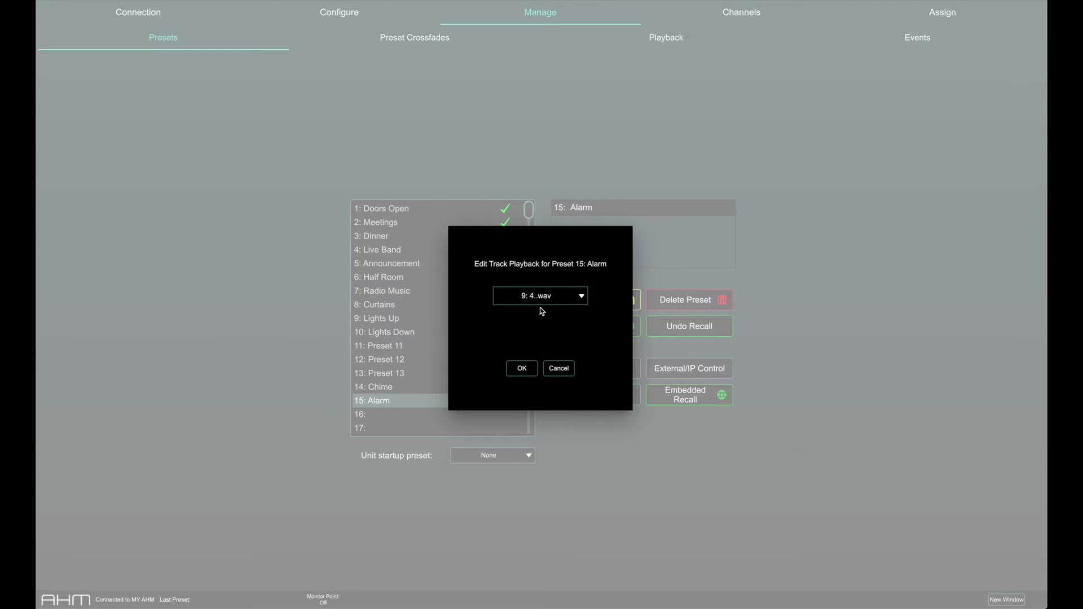
click(522, 374)
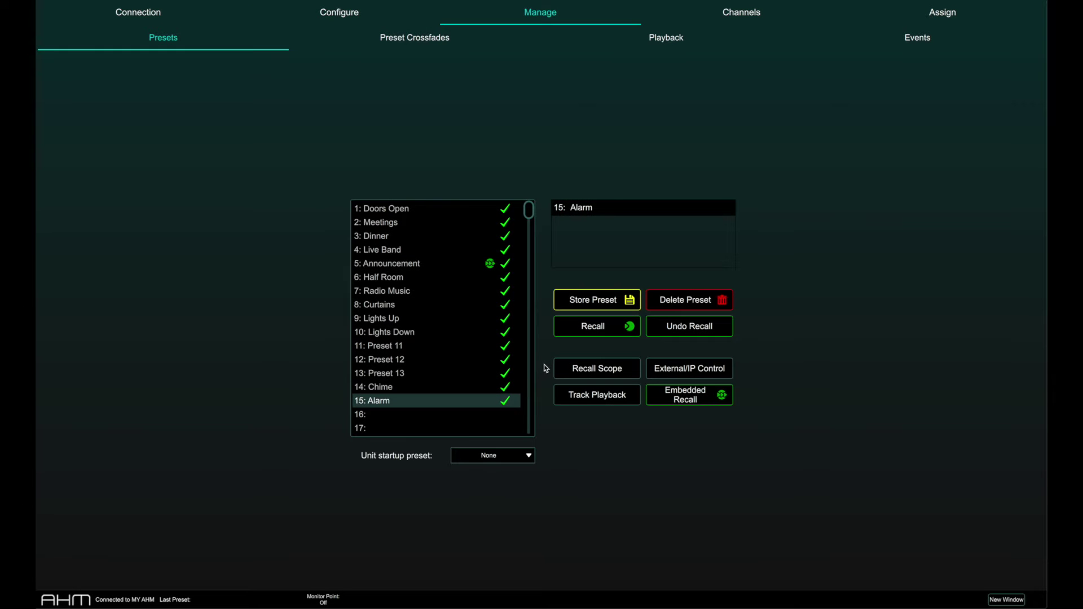
click(586, 35)
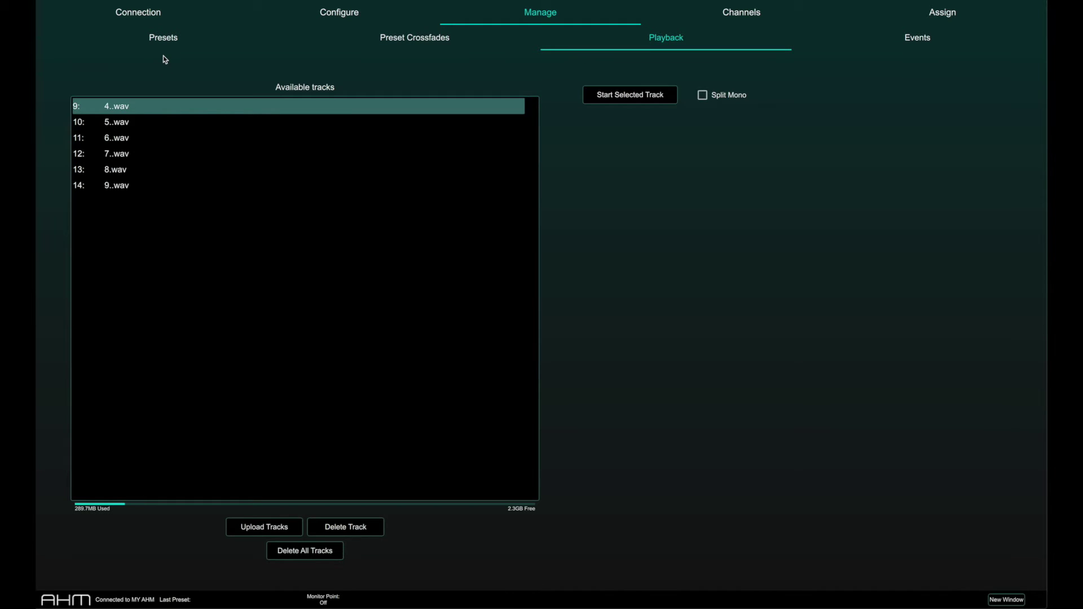
Go back to the preset list and bring up preset 8 Curtains' control strings editor.
click(204, 39)
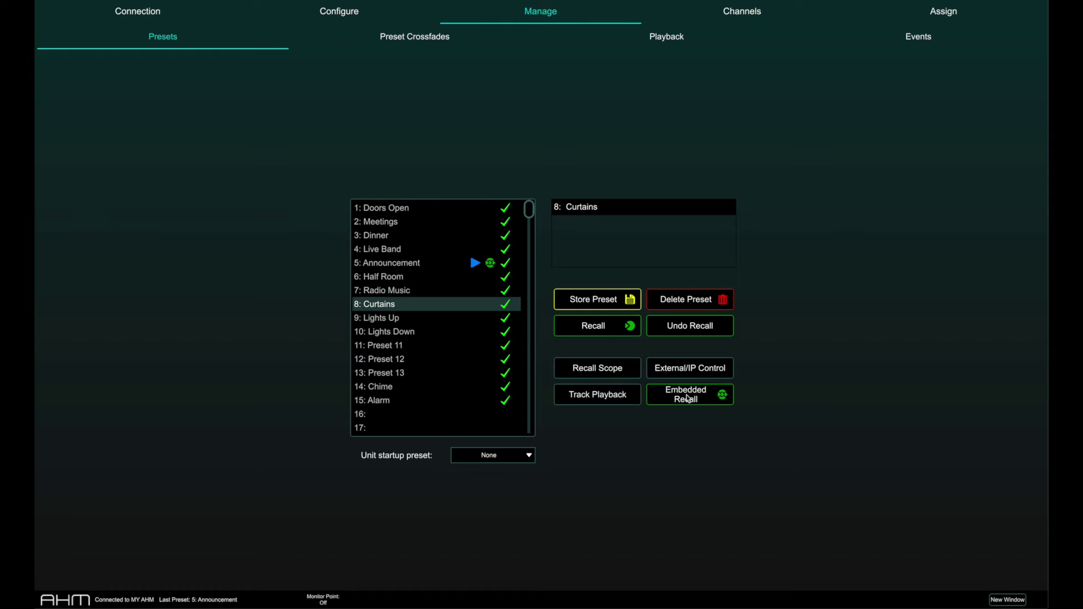
click(691, 368)
Paste an external control string, then set the IP destination 192.168.1.90, port 51325.
click(511, 227)
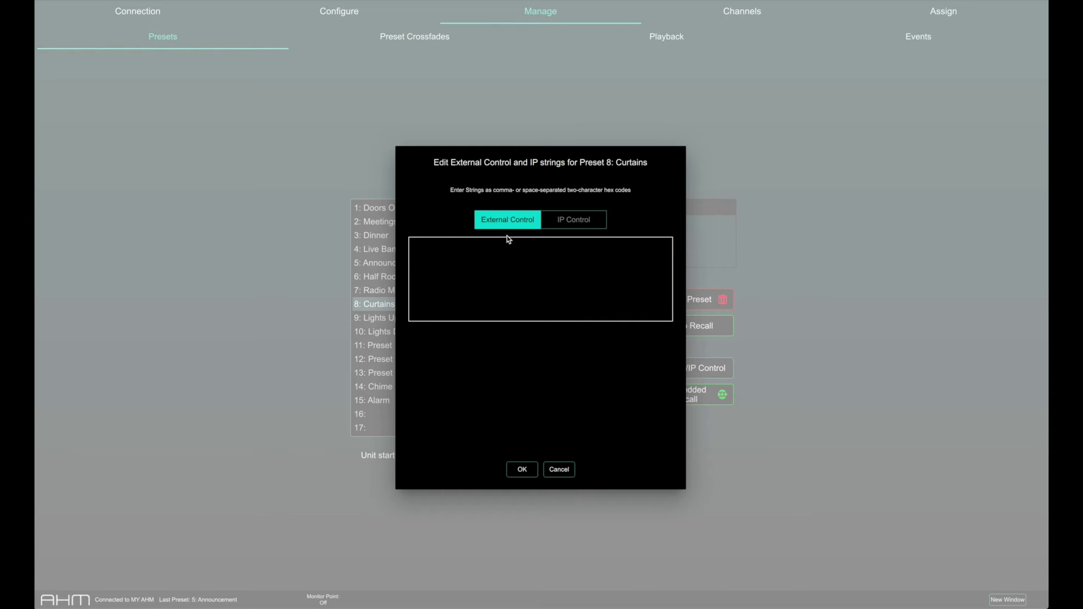
click(504, 248)
text(F0, 00, 00, 1A, 50, 12)
click(563, 227)
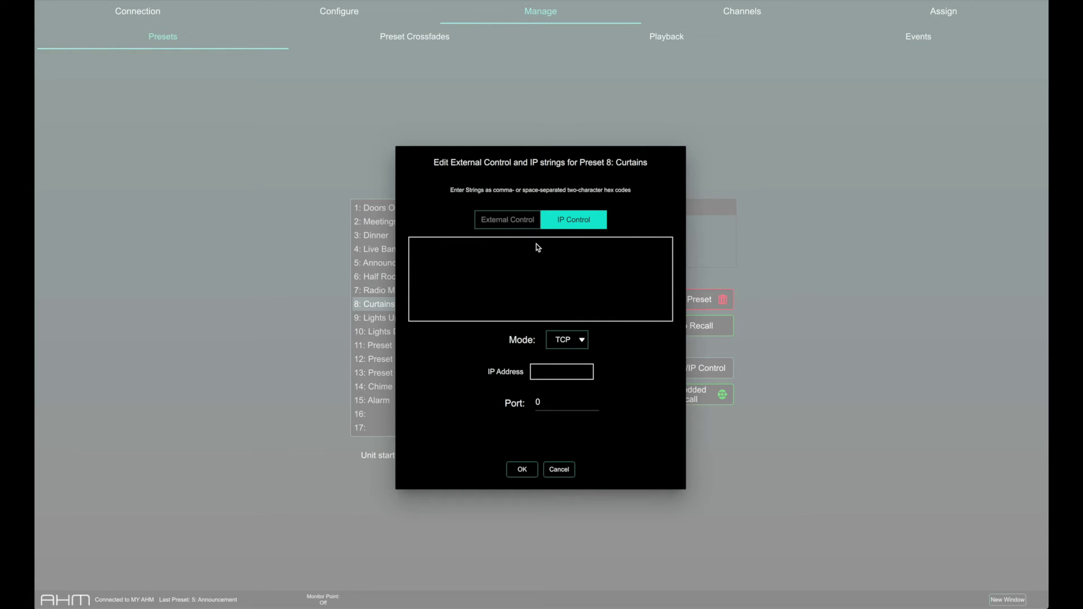
click(580, 374)
text(192.168.1)
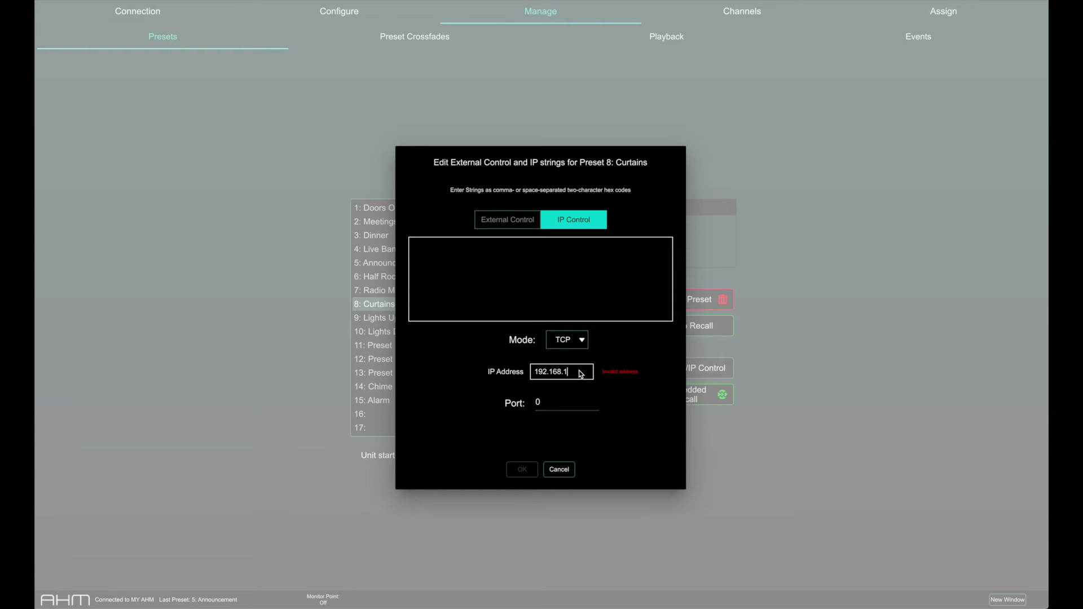
text(.90)
click(544, 402)
key(BackSpace)
text(51325)
Paste the F0, 00, 00, 1A, 50, 12 IP string, confirm, and recall Curtains.
click(495, 275)
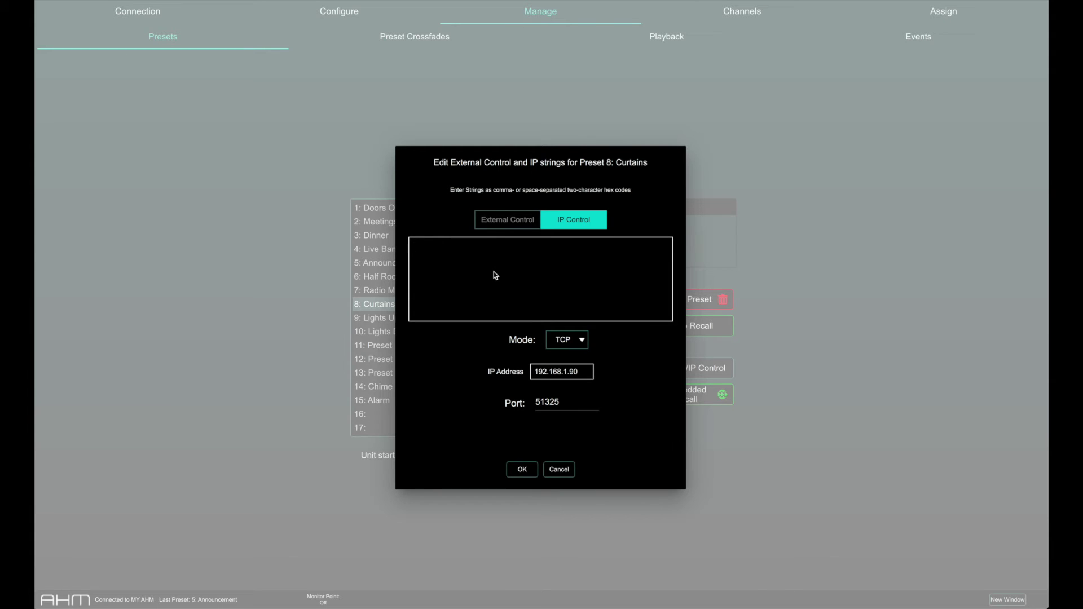
text(F0, 00, 00, 1A, 50, 12)
click(519, 470)
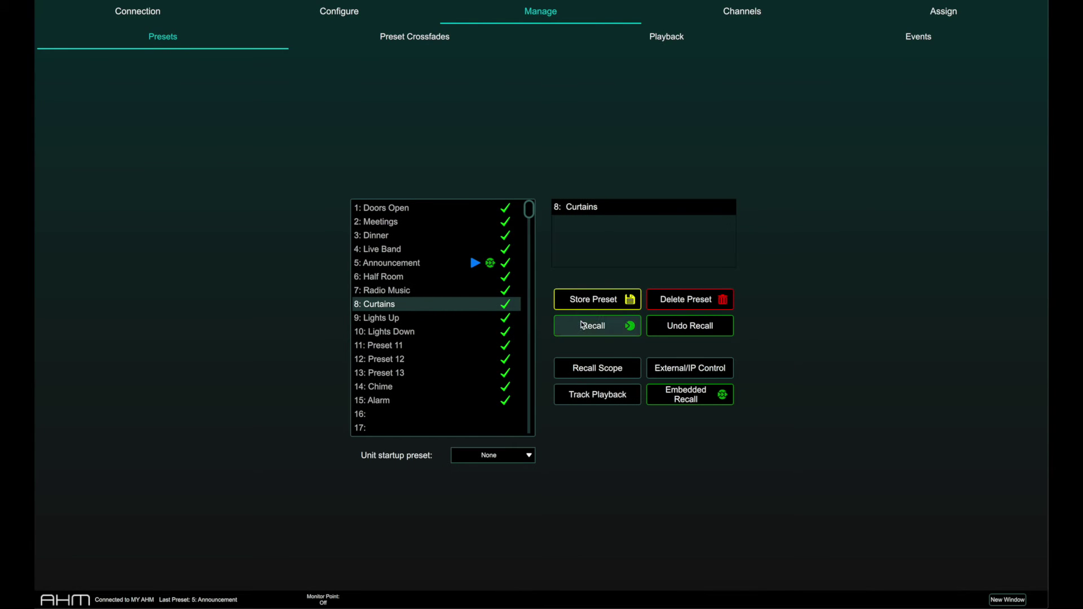
click(583, 326)
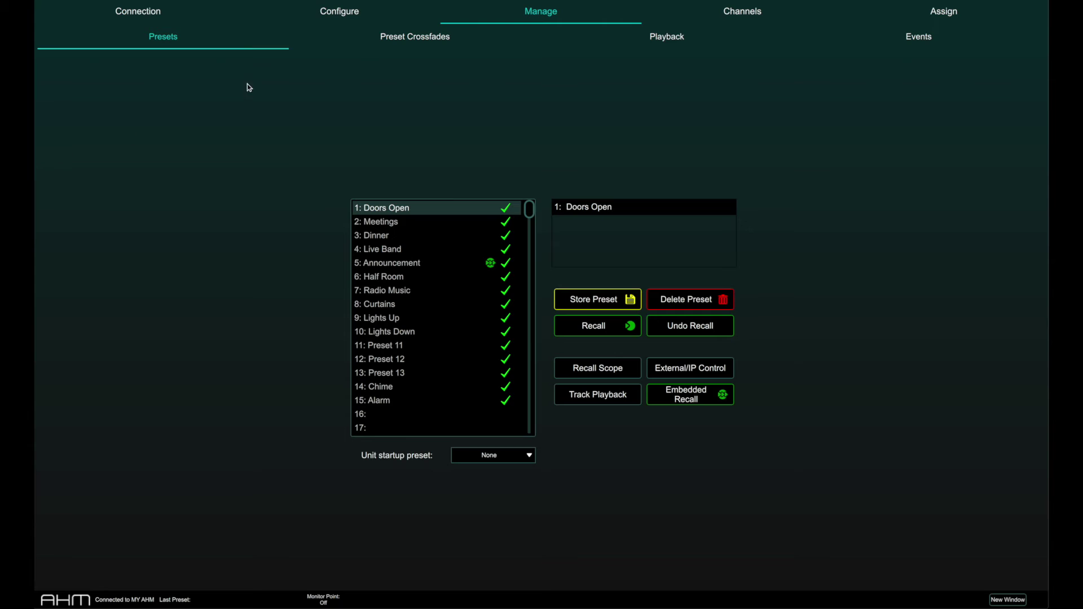
Open Preset Crossfades, deselect Desk Mic and Chime, and browse the Zone, Control Group and Crosspoint pages.
click(323, 44)
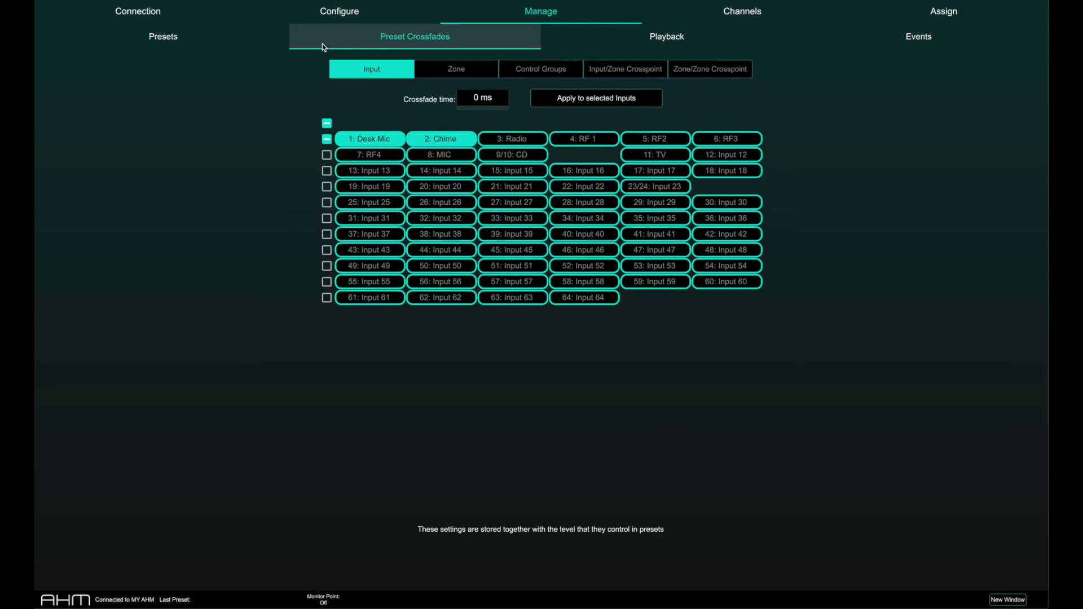
click(404, 137)
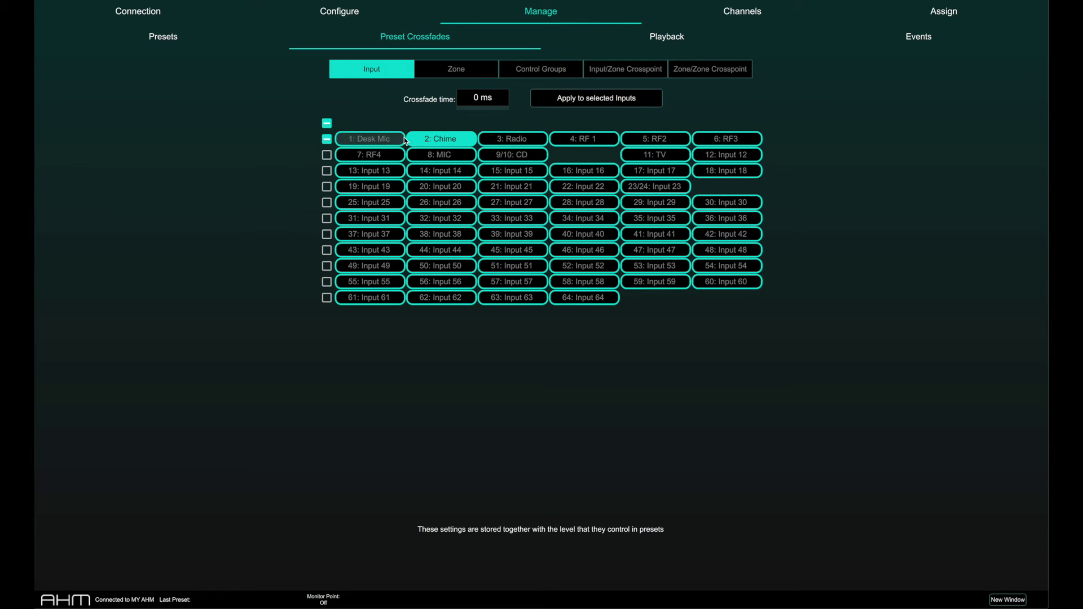
click(415, 138)
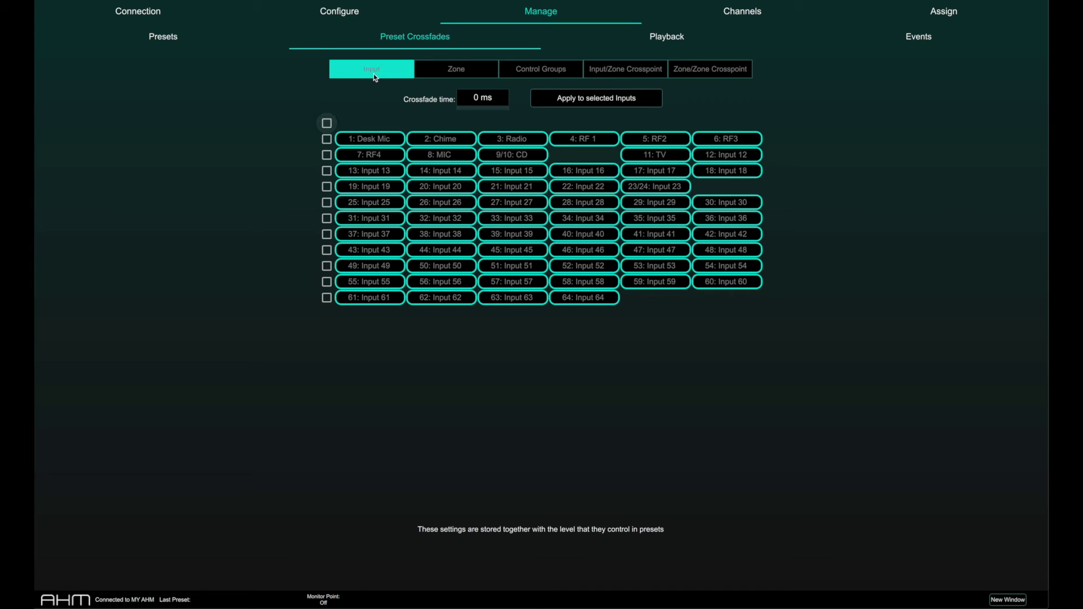
click(459, 69)
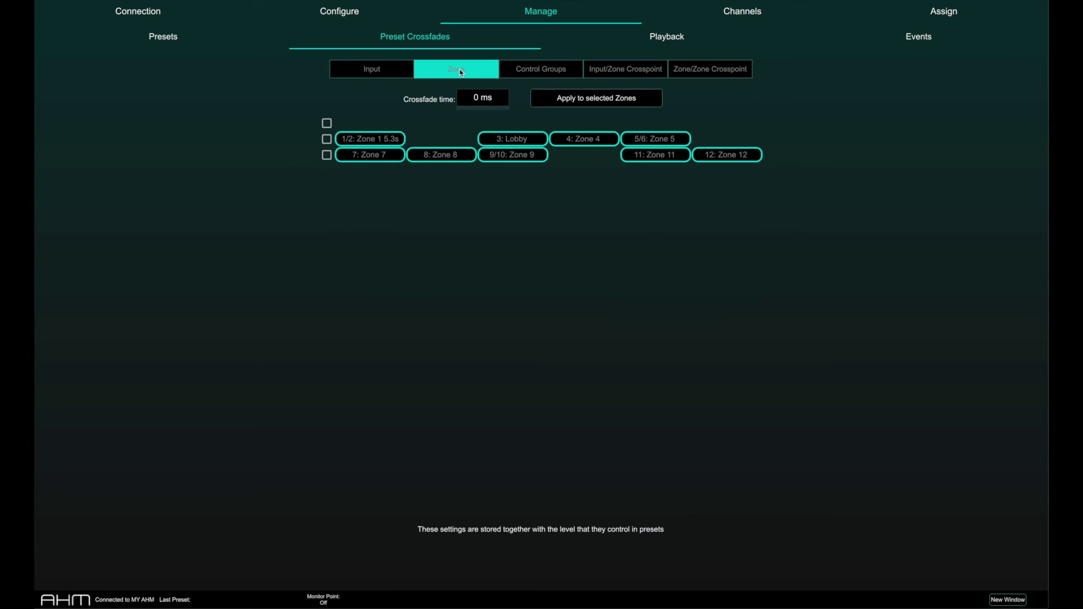
click(533, 68)
click(597, 73)
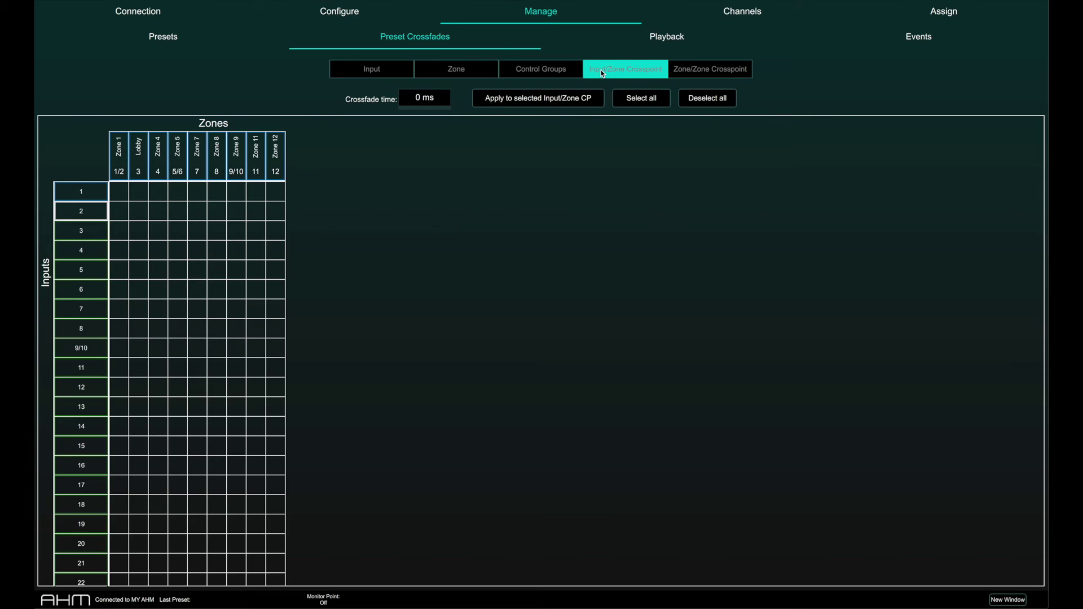
click(686, 71)
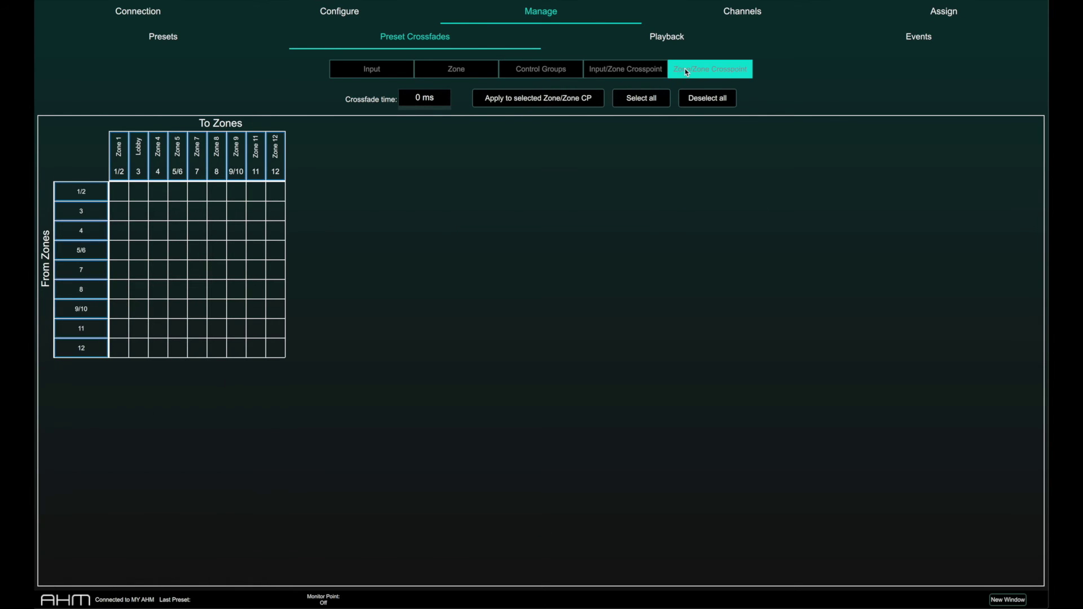
click(373, 77)
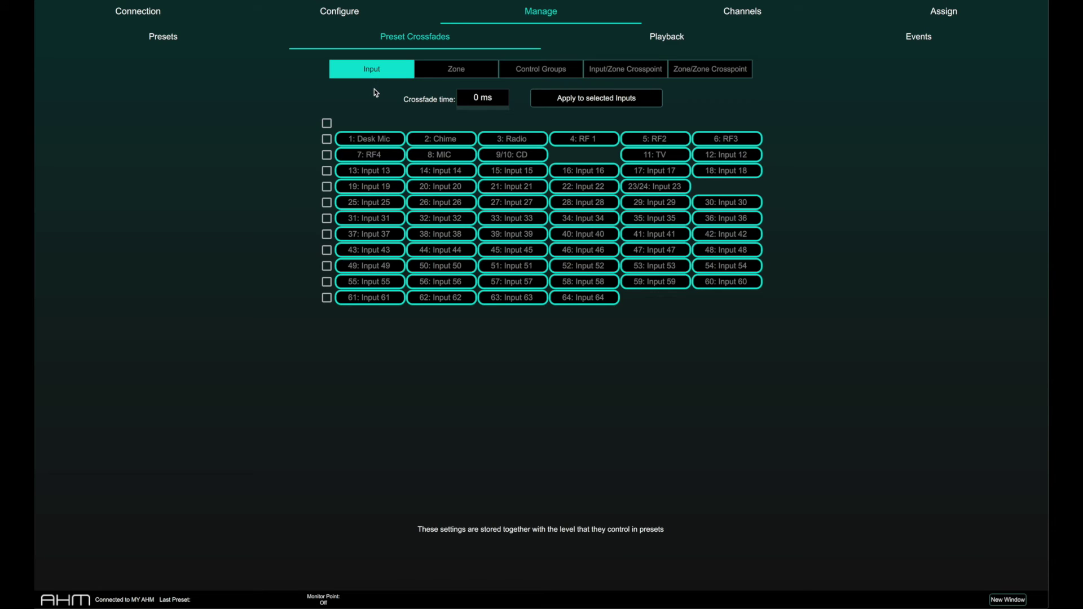
Apply a trial 2.38 s crossfade to Desk Mic, then to Desk Mic, Chime and Radio.
click(376, 138)
scroll(504, 99, up, 10)
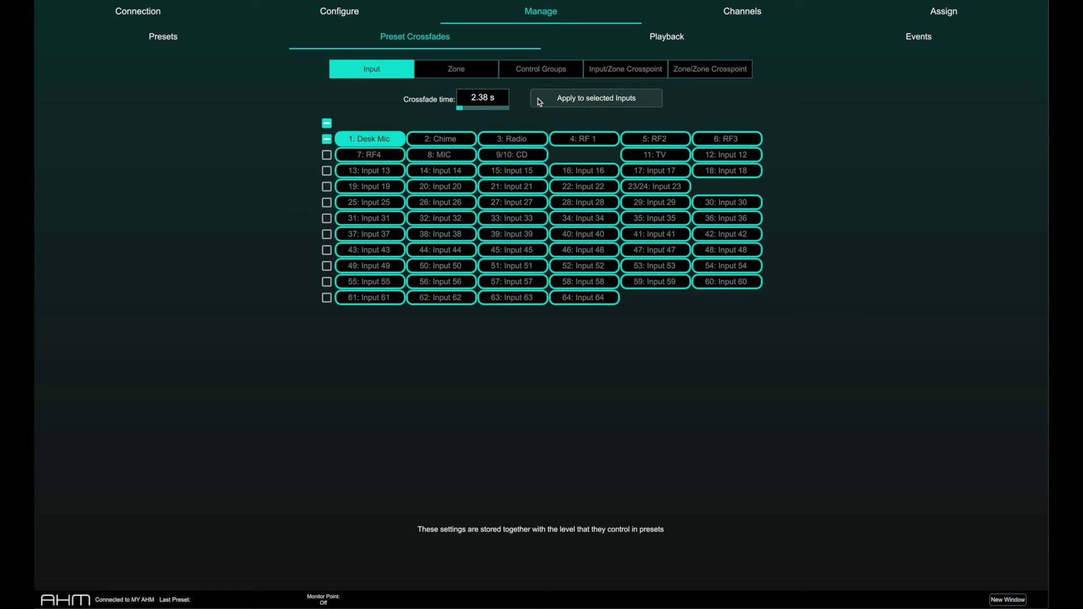
click(553, 102)
click(443, 138)
click(503, 138)
scroll(504, 100, up, 4)
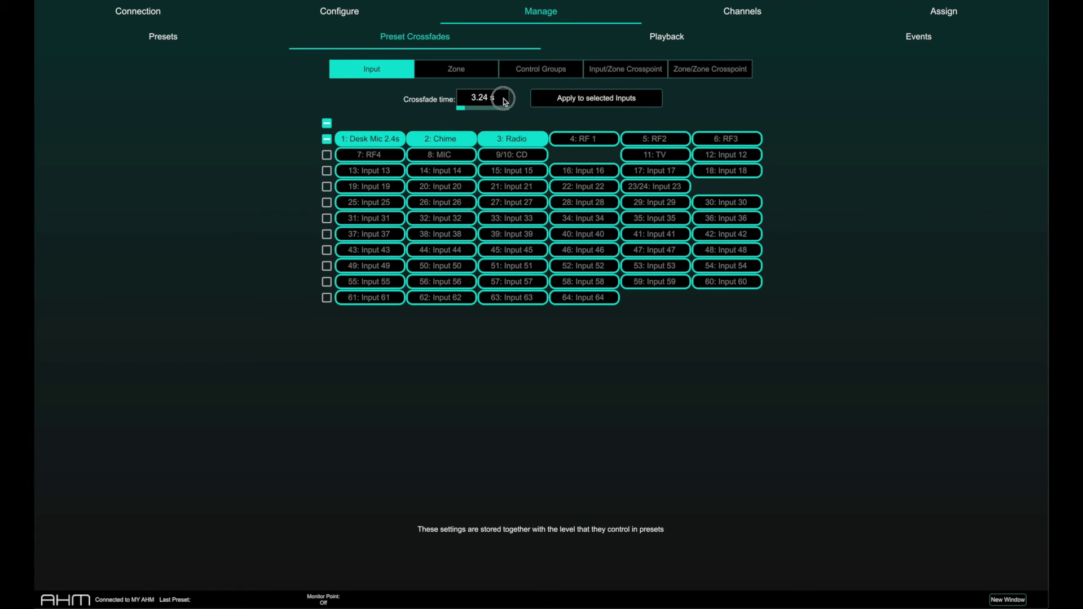
click(551, 99)
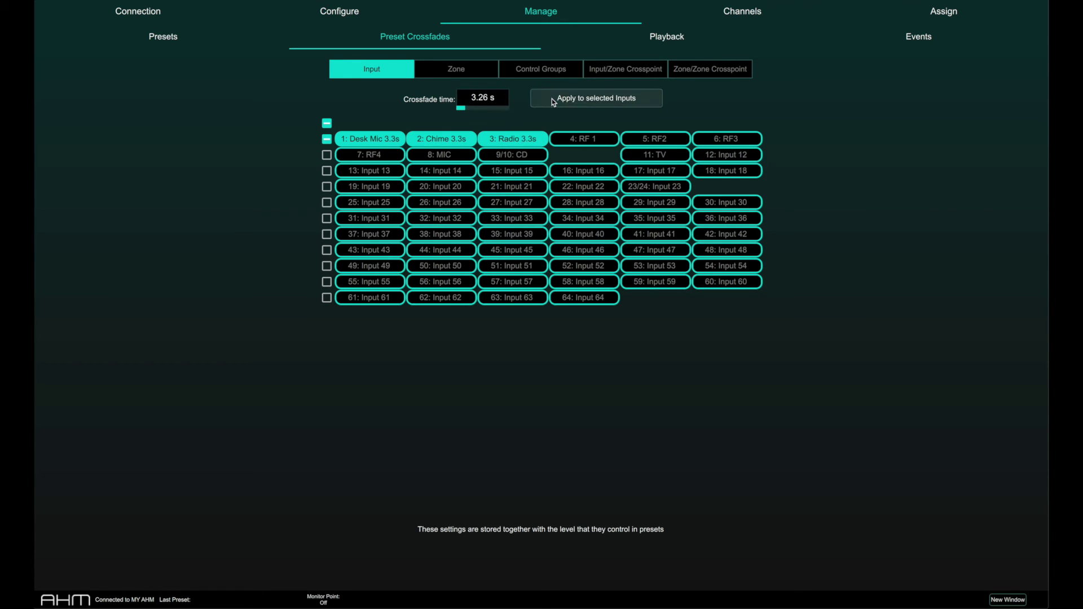
Apply a 4.1 s preset crossfade to every input.
click(327, 123)
click(328, 123)
scroll(481, 100, up, 1)
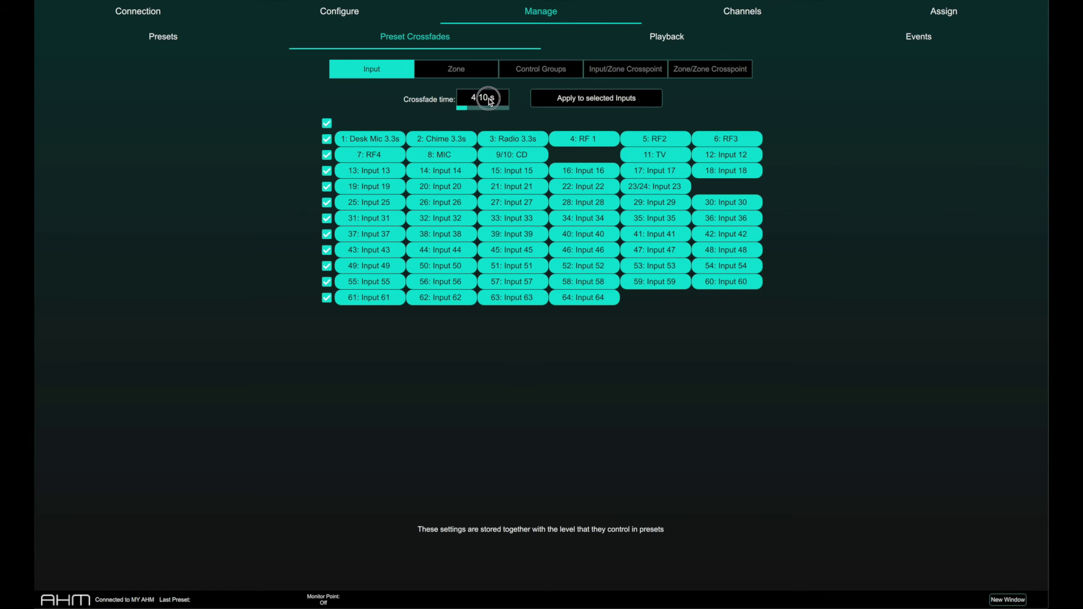
drag(489, 100, 492, 99)
click(564, 100)
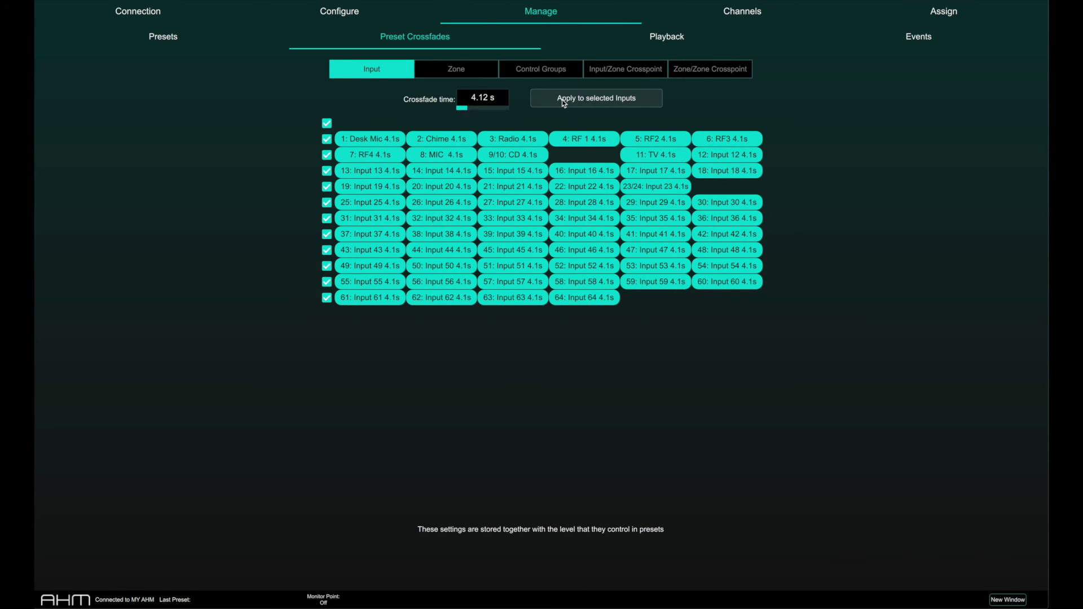
Give Desk Mic a 5.0 s crossfade and Chime a 10 s crossfade.
click(327, 123)
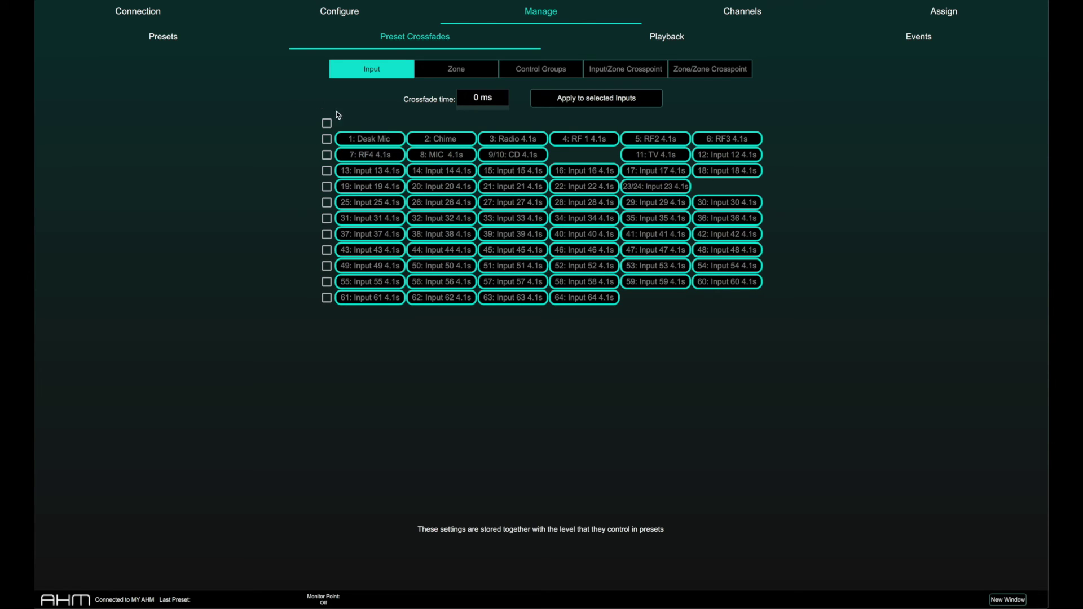
click(373, 138)
click(469, 97)
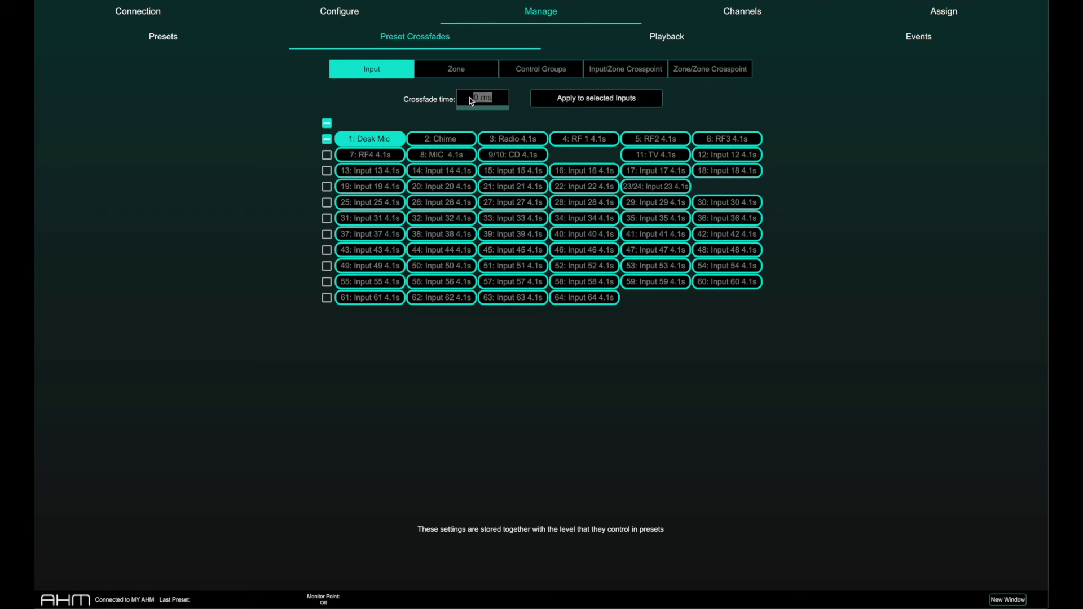
text(5)
click(536, 106)
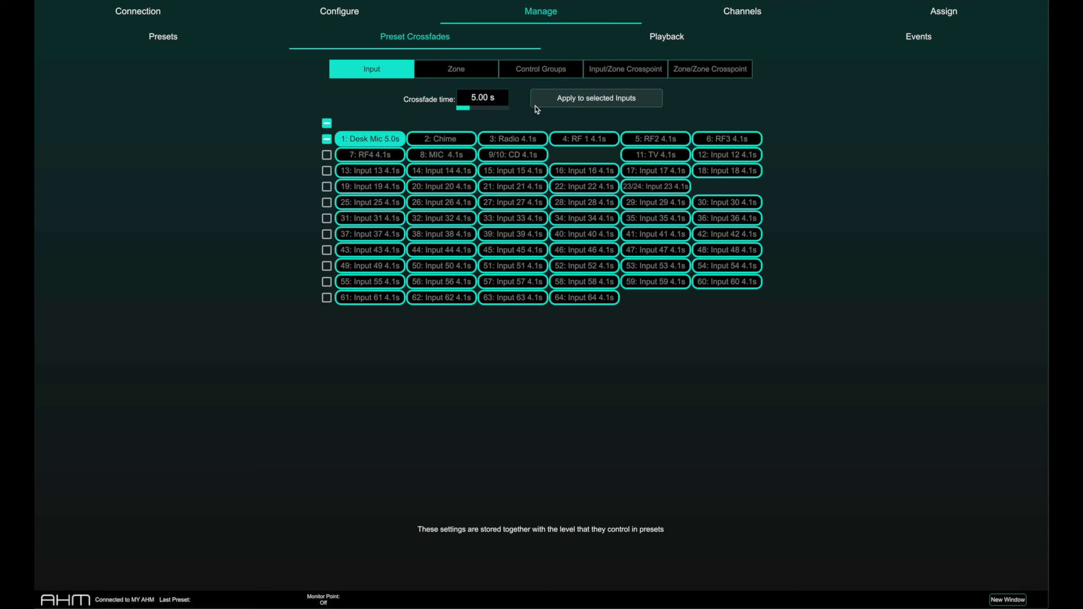
click(458, 138)
click(481, 99)
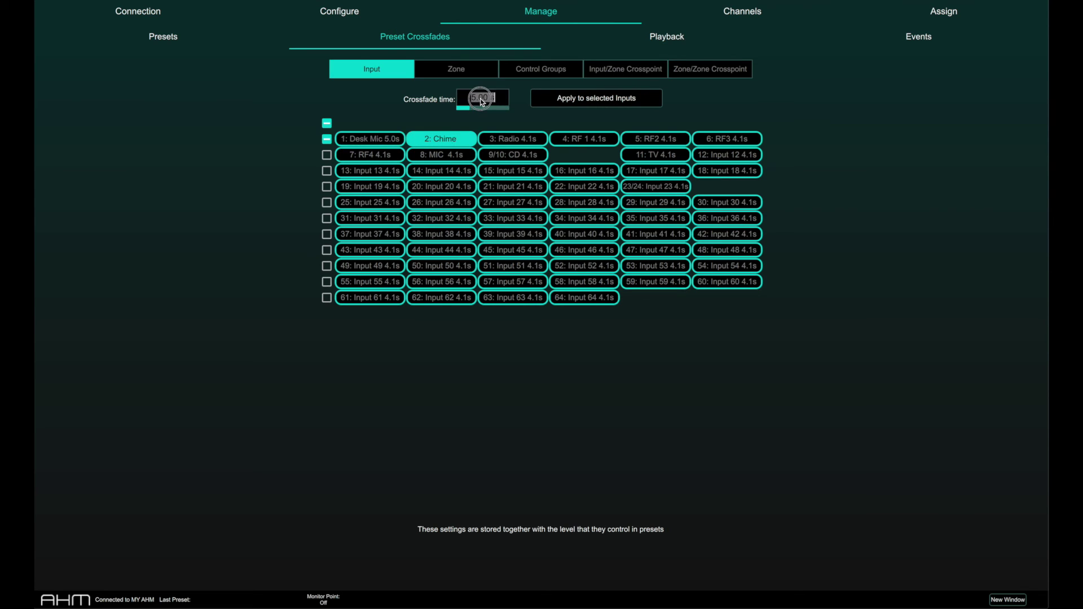
text(2)
text(0)
click(557, 102)
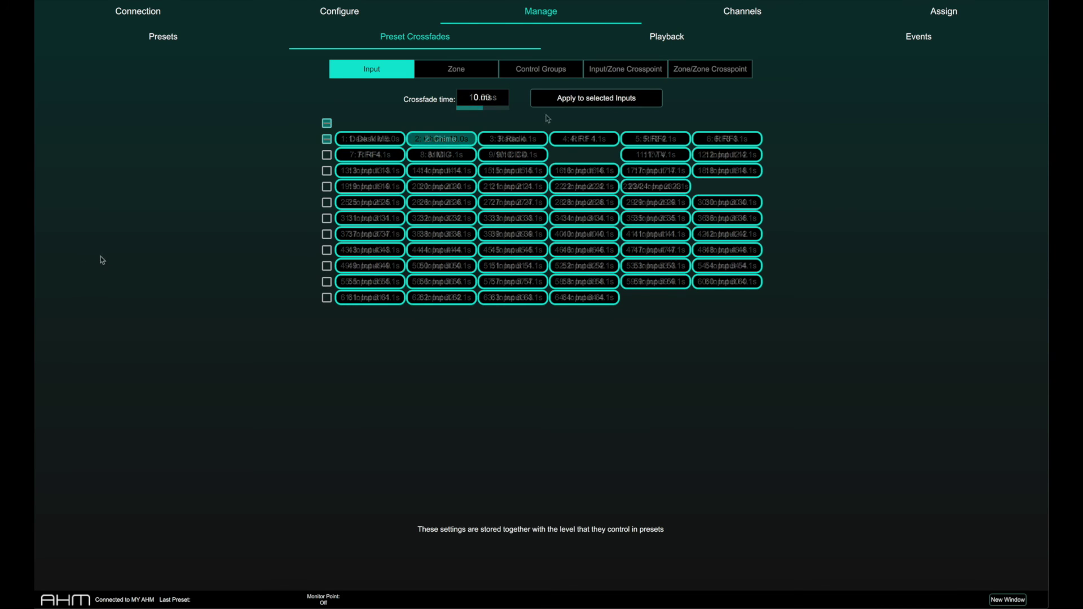
Apply 2.0 s to the 1/2 crosspoints first, then to all zone-to-zone crosspoints.
click(627, 68)
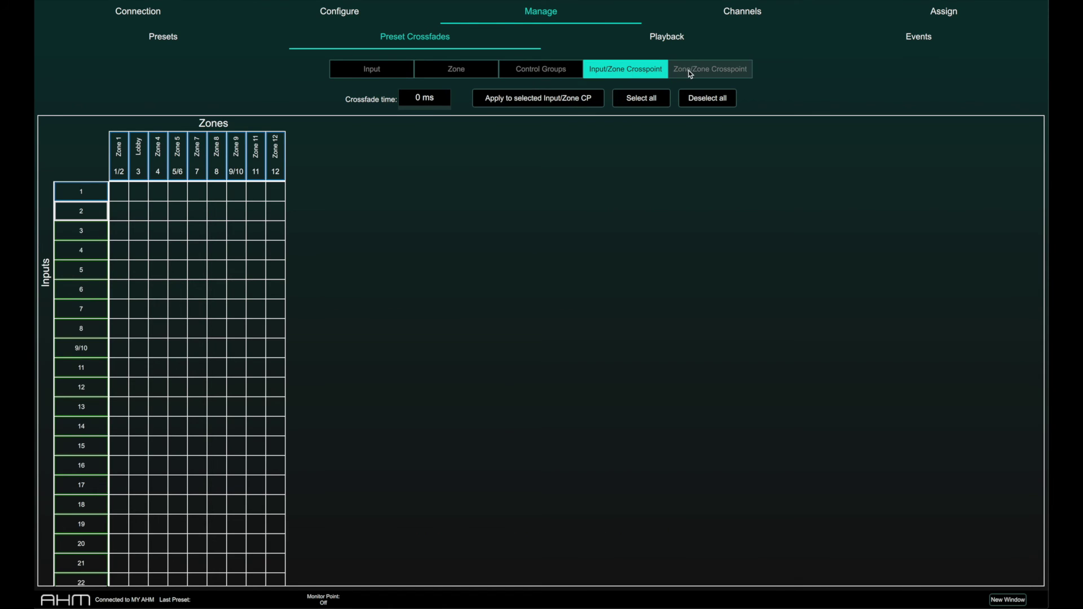
click(690, 72)
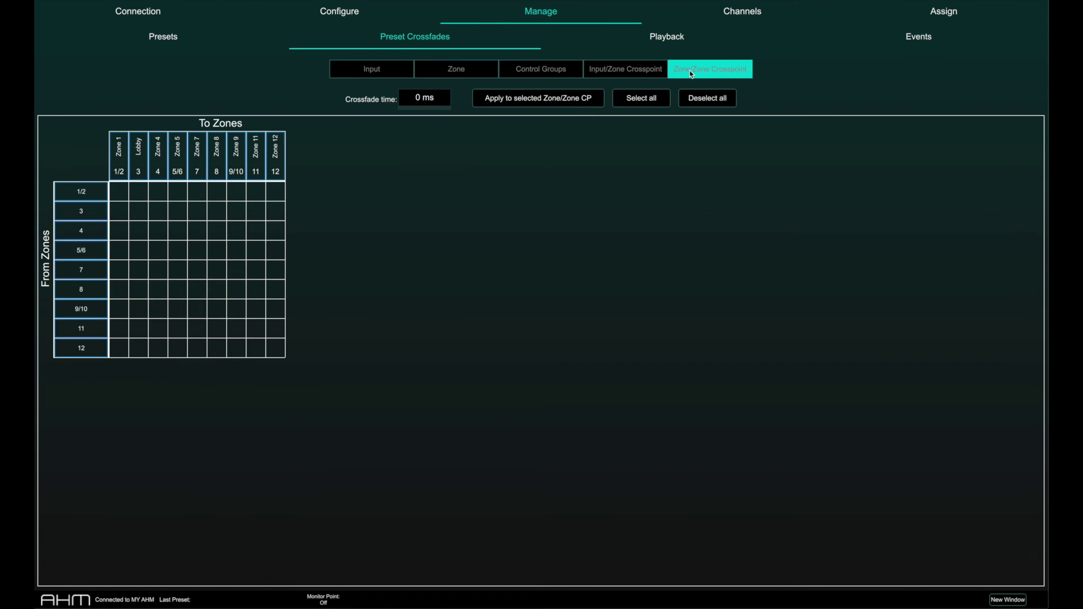
click(125, 191)
drag(414, 101, 435, 85)
click(491, 100)
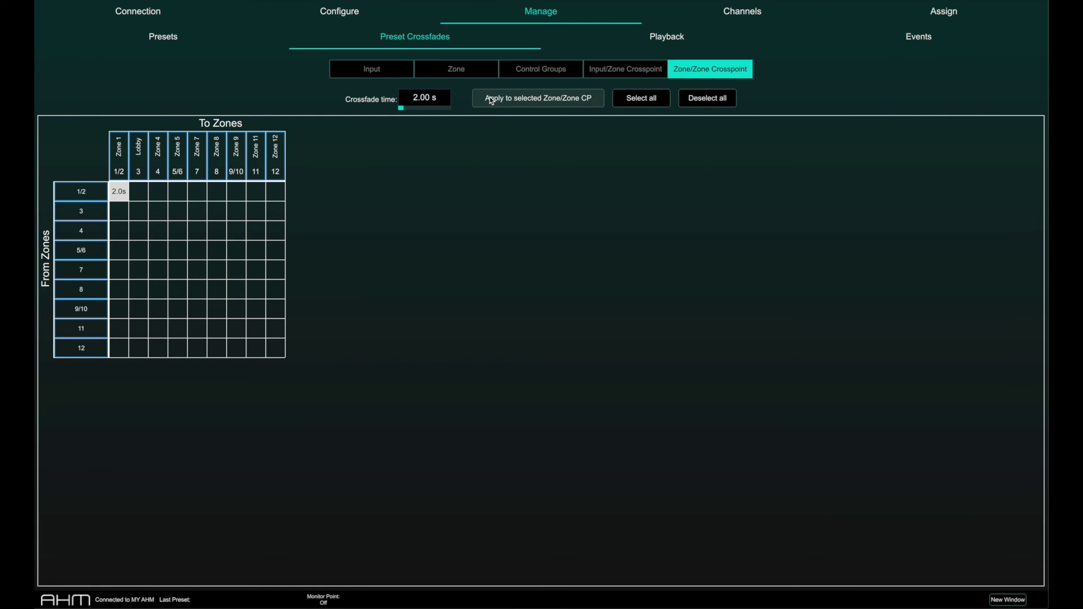
drag(138, 193, 202, 197)
click(564, 100)
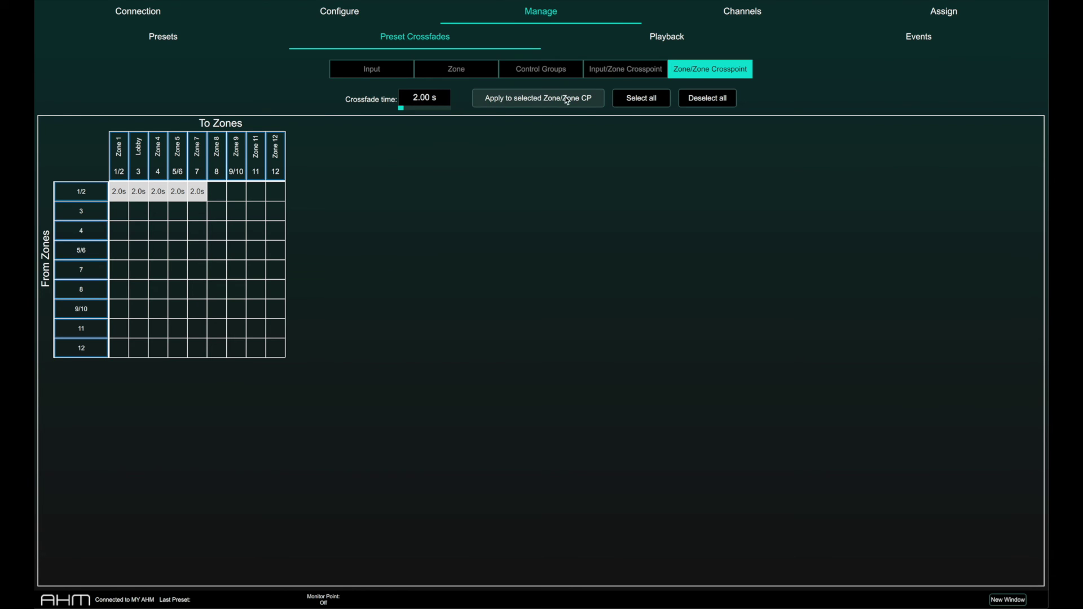
click(640, 99)
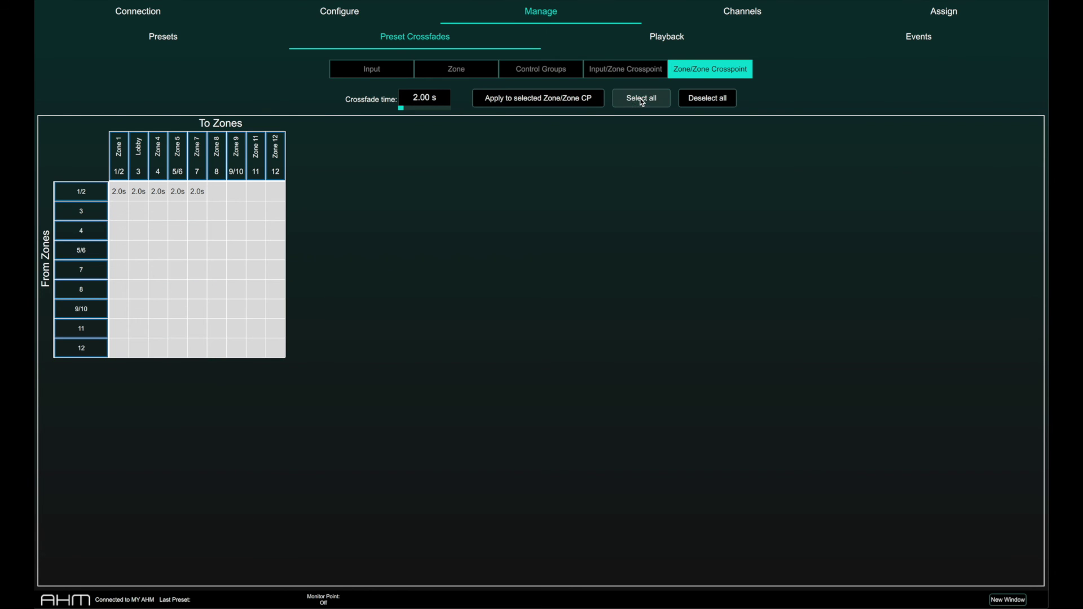
click(581, 100)
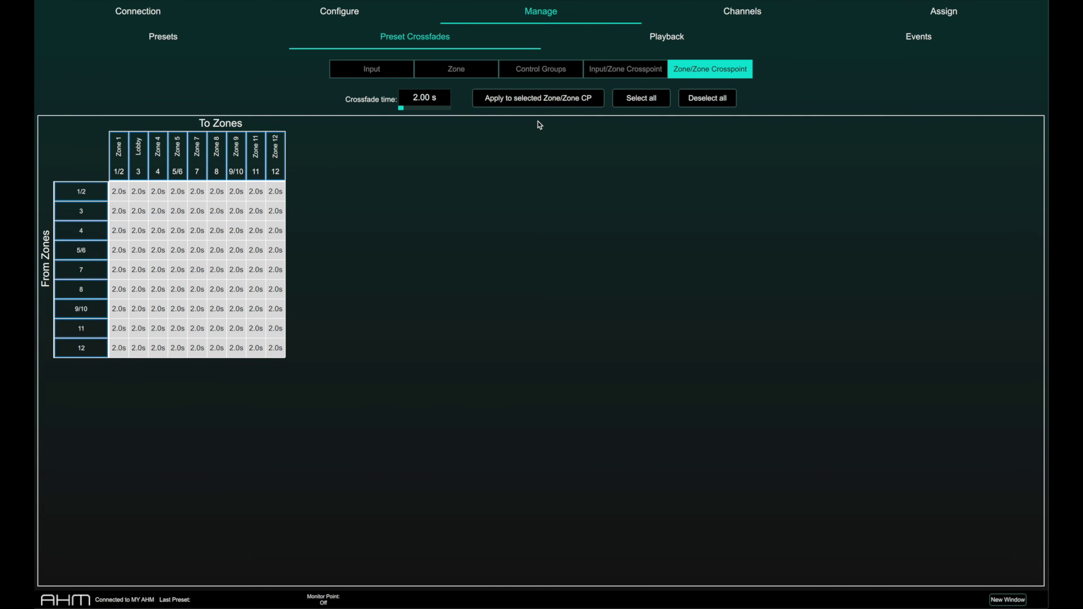
Select the 1/2-row crosspoints to Zones 12, 11, 9, 8, 7, 5, 4, Lobby and Zone 1.
click(283, 194)
click(254, 195)
click(242, 196)
click(224, 197)
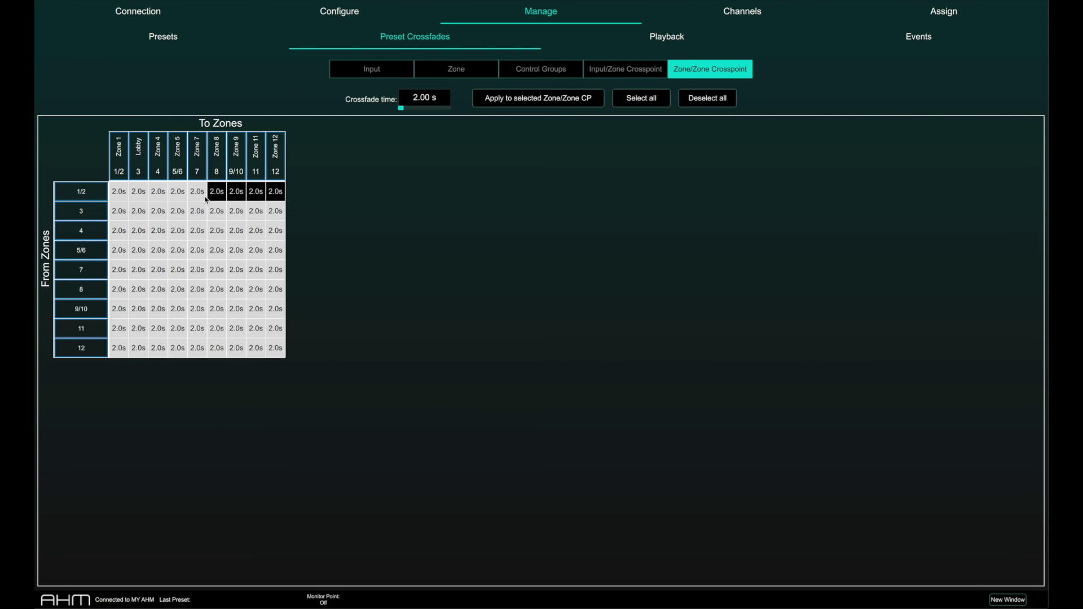
click(204, 197)
click(180, 198)
click(158, 197)
click(134, 198)
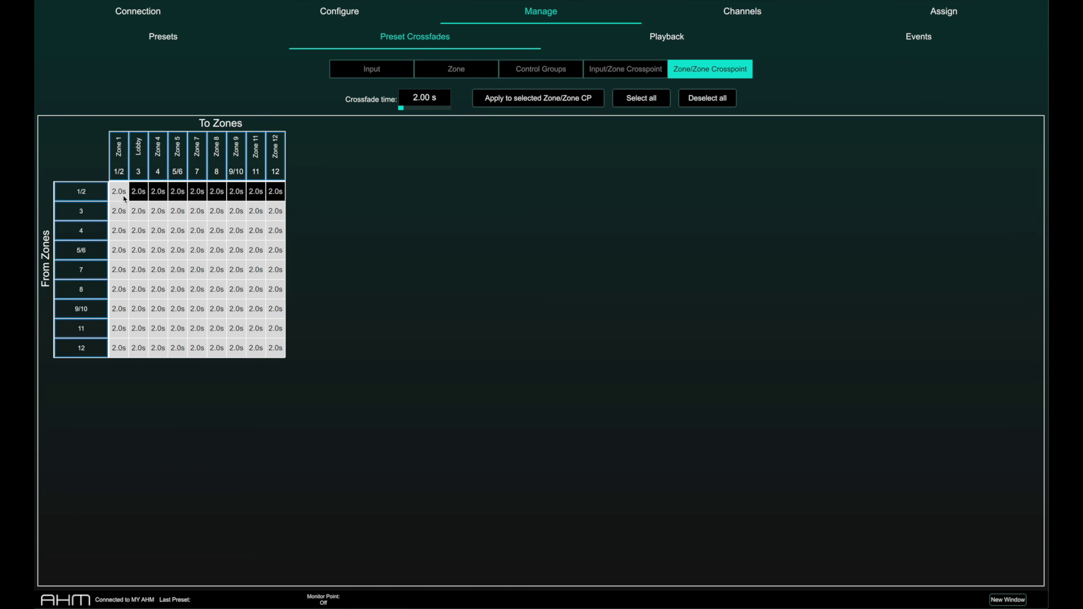
click(122, 198)
Return to the Presets list showing presets 1 Doors Open through 15 Alarm.
click(202, 44)
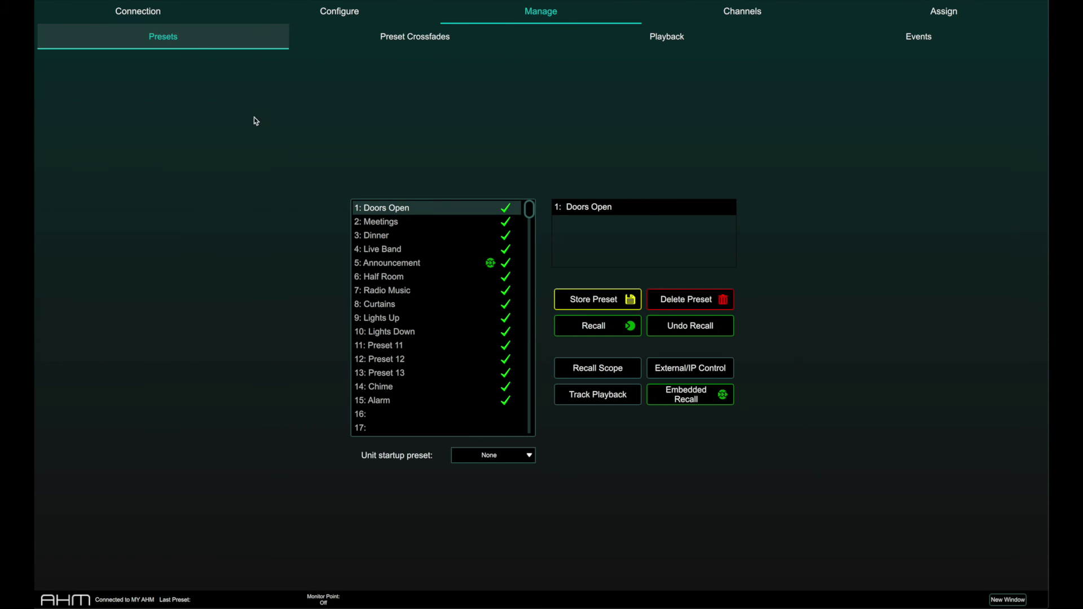